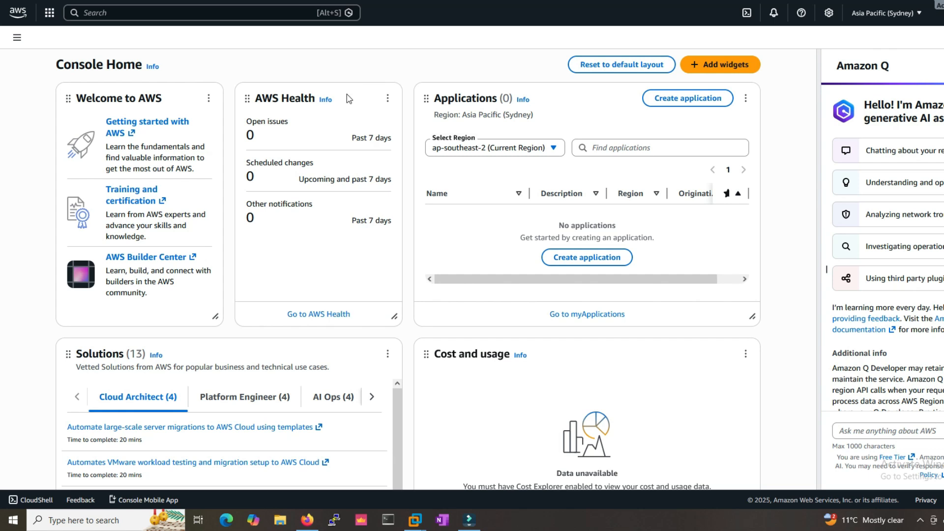
- Open EC2 from the All services index under the letter E
left_click(43, 14)
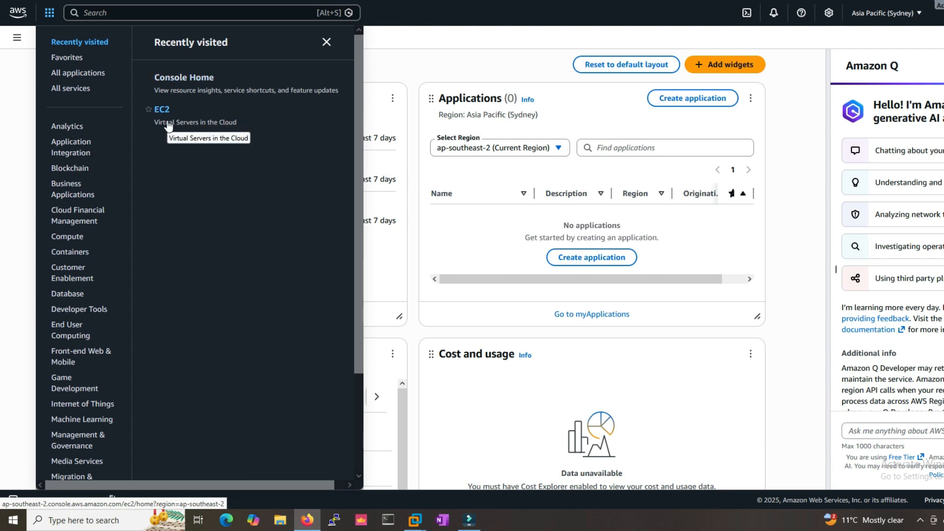
left_click(88, 89)
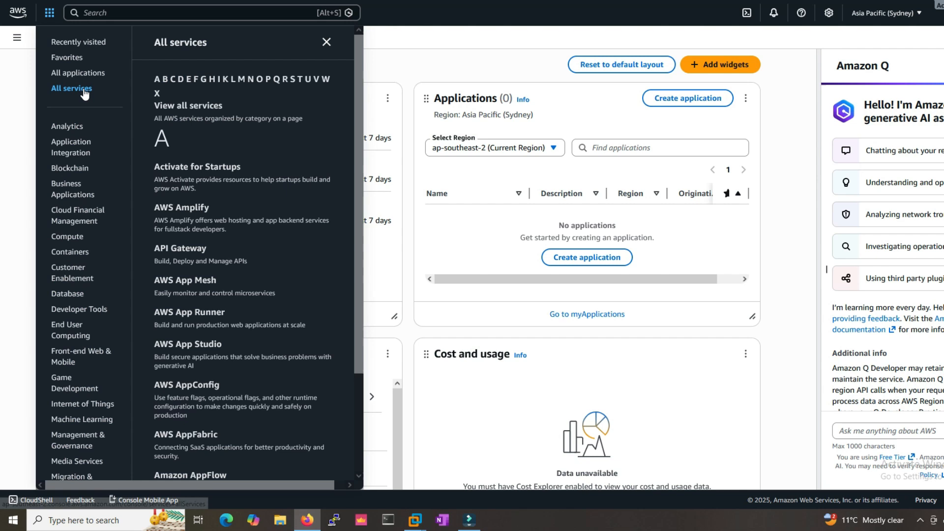
left_click(188, 86)
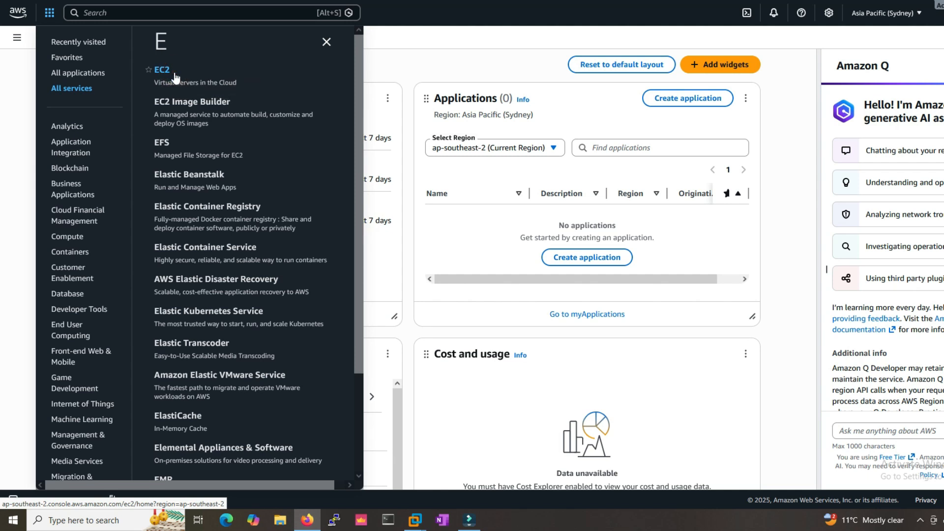
left_click(174, 73)
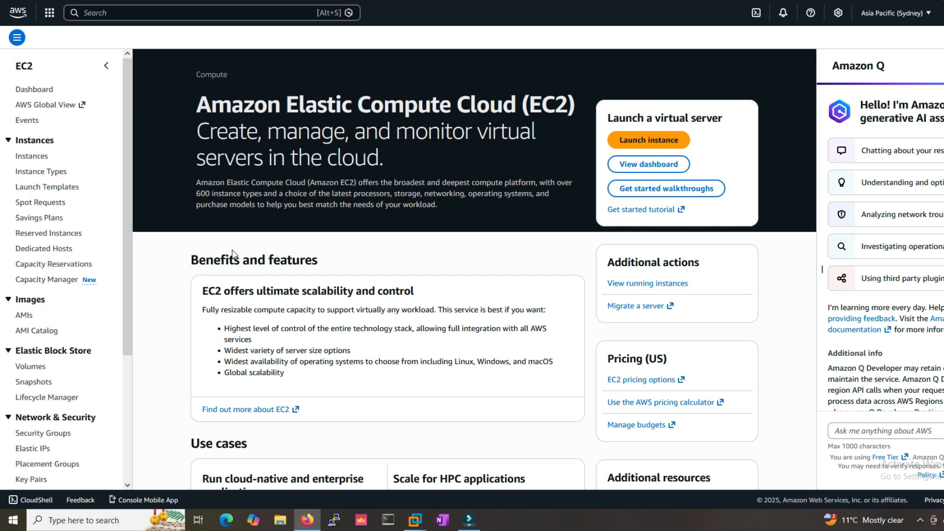
triple_click(323, 132)
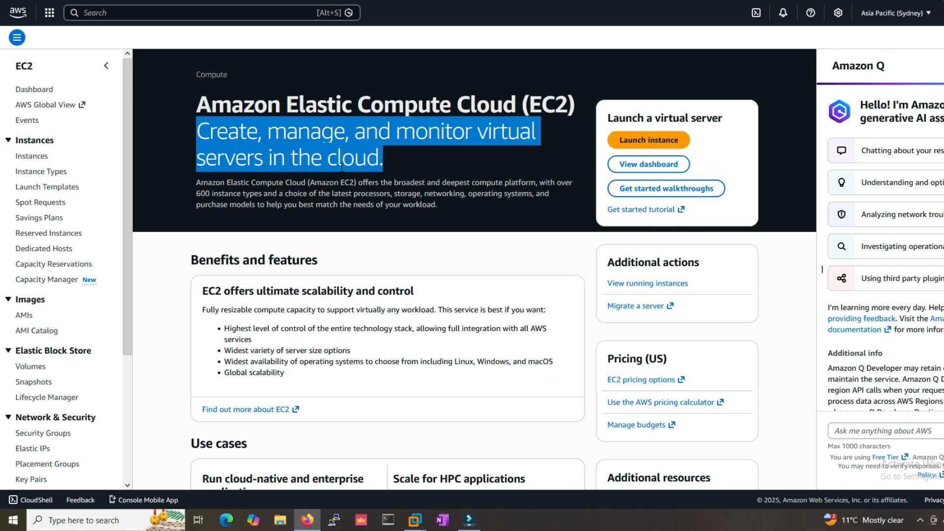
- Start a new instance launch and search the AWS Marketplace AMIs for fortinet
left_click(633, 143)
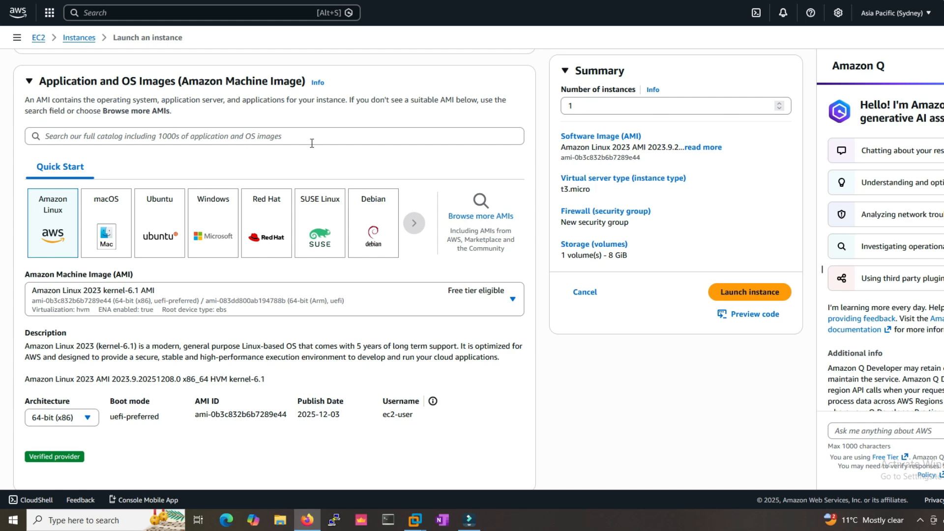
left_click(319, 138)
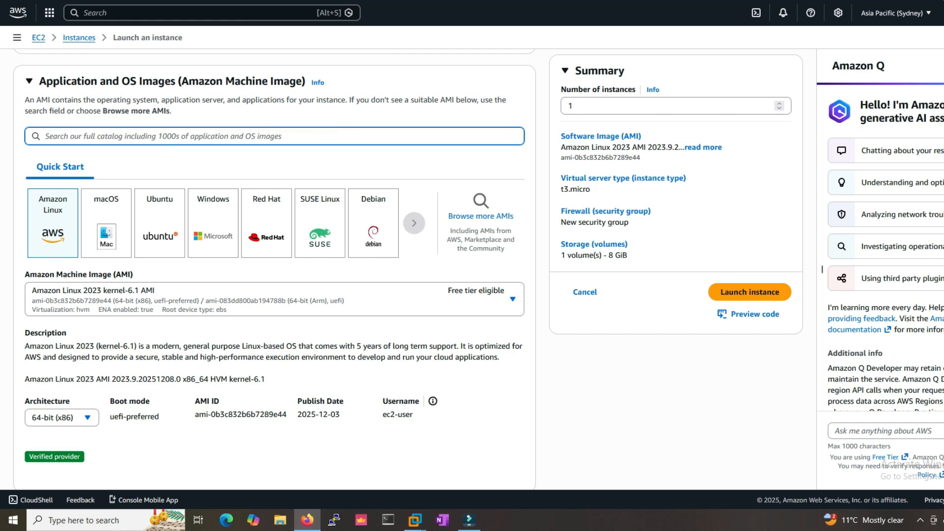
type("fortinet")
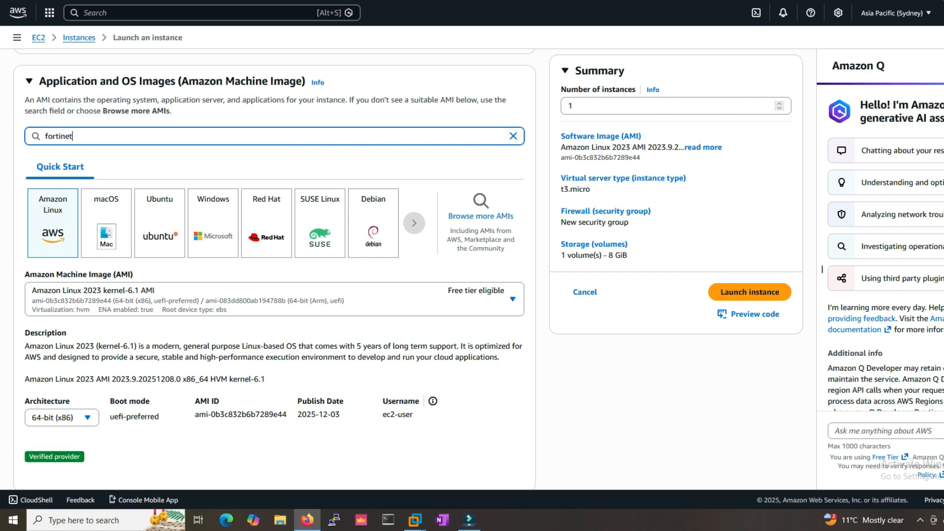
key("Return")
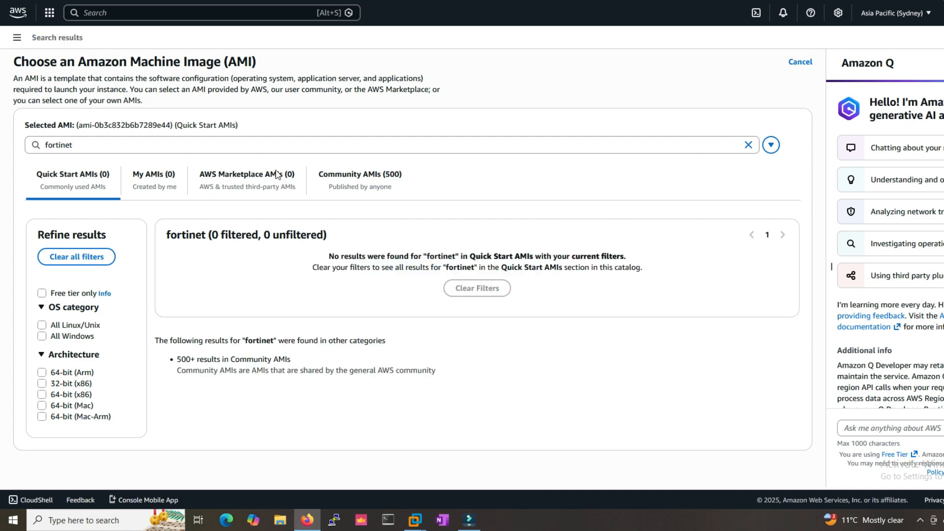
left_click(250, 185)
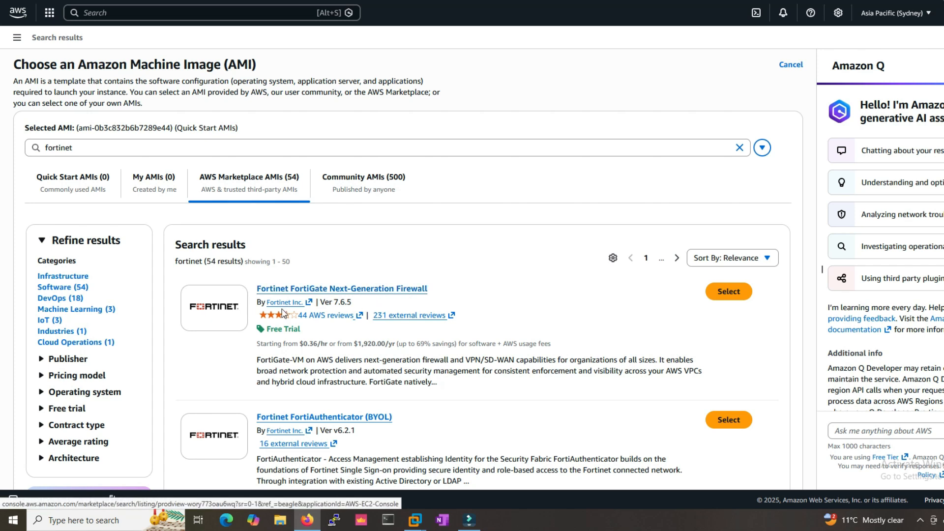
- Open the FortiGate Next-Generation Firewall listing and view its pricing
left_click(305, 335)
left_click_drag(306, 337, 266, 332)
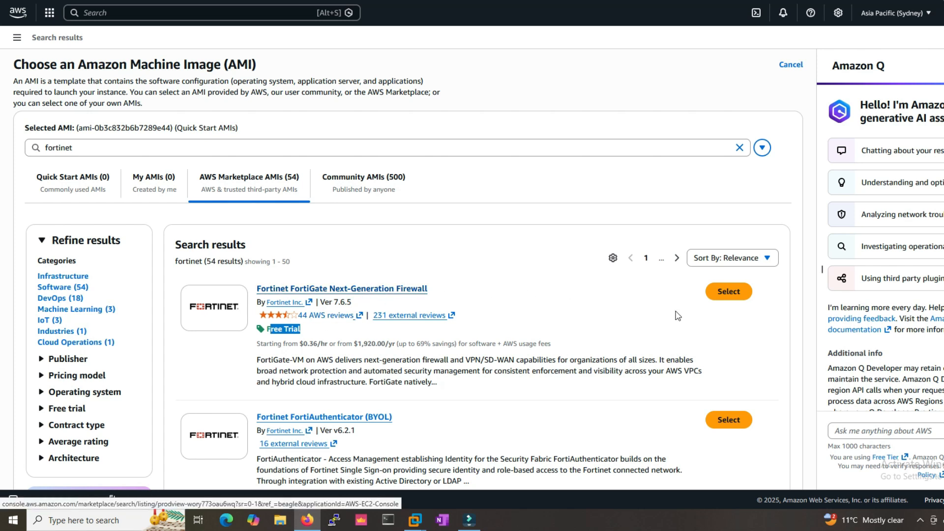
left_click(345, 289)
left_click(283, 297)
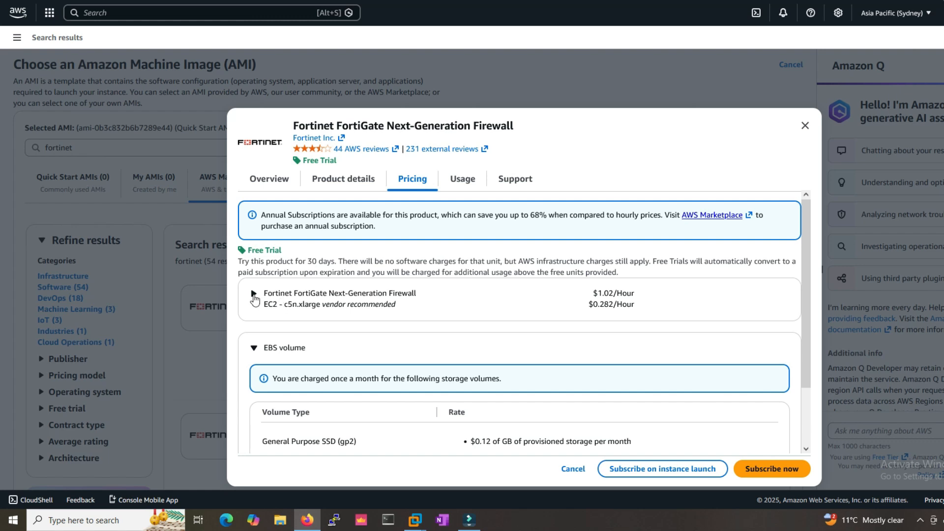
- Expand the FortiGate per-instance-type pricing table and select t3.small
left_click(253, 295)
scroll(421, 294, "down", 3)
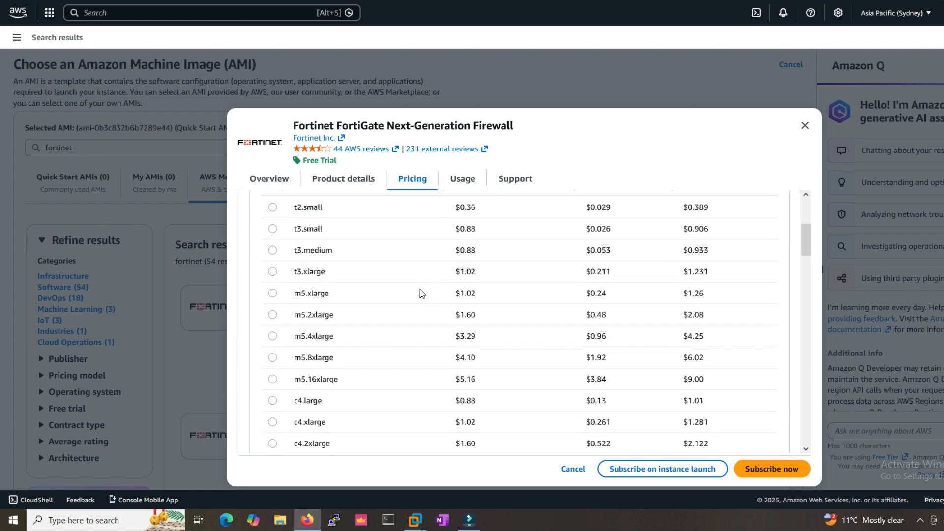
scroll(418, 294, "up", 1)
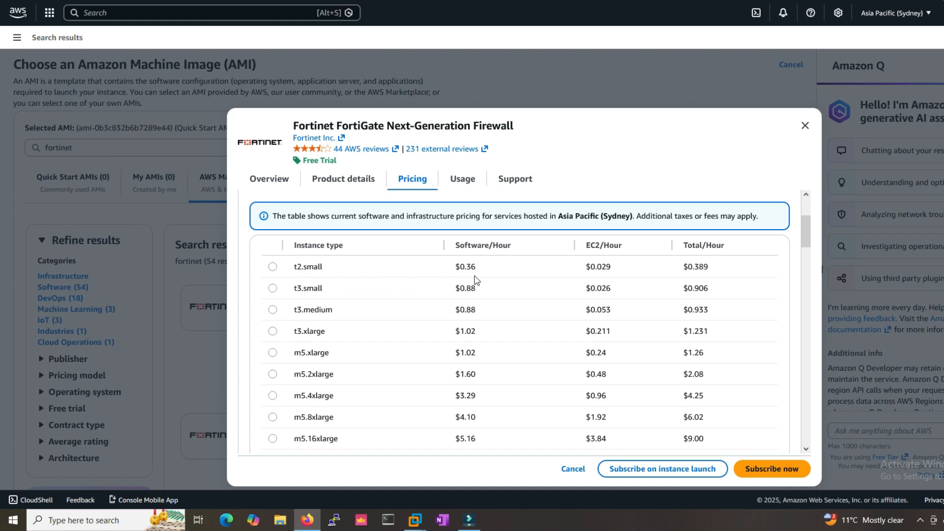
scroll(475, 276, "down", 5)
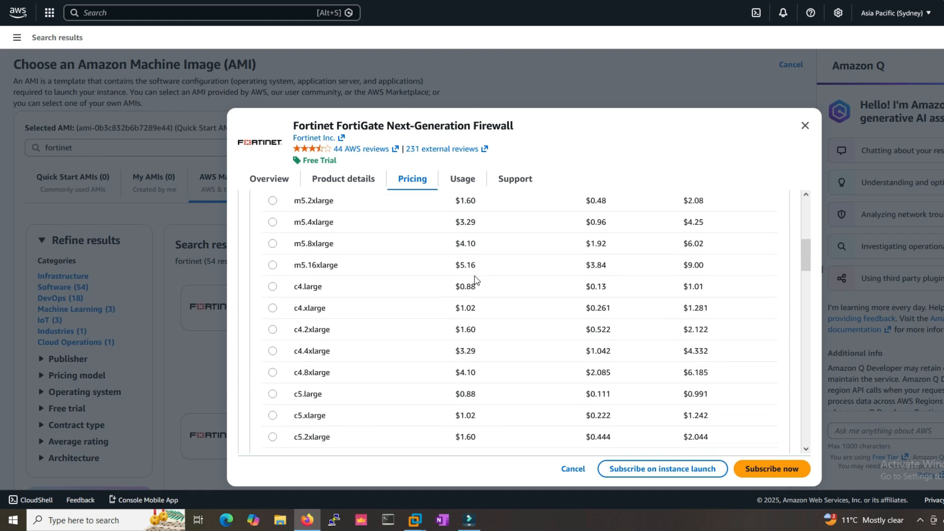
scroll(475, 280, "down", 8)
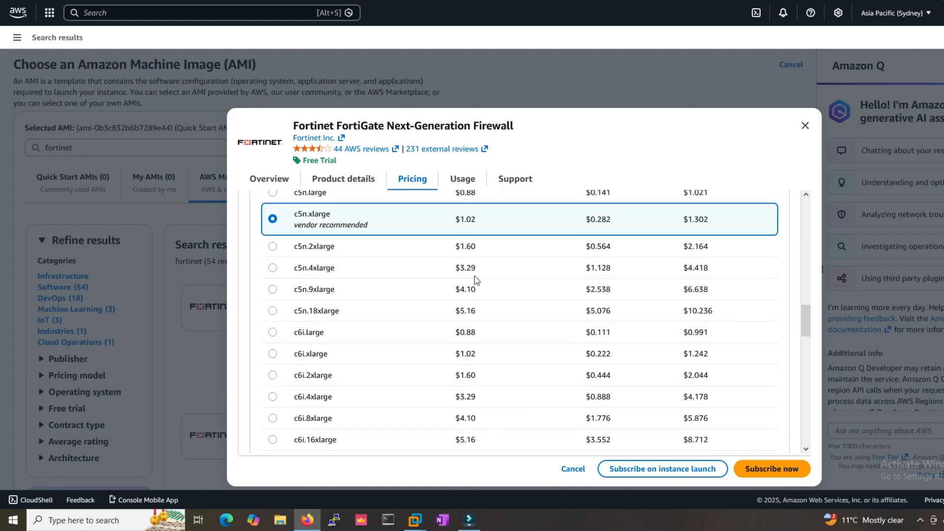
scroll(474, 276, "up", 1)
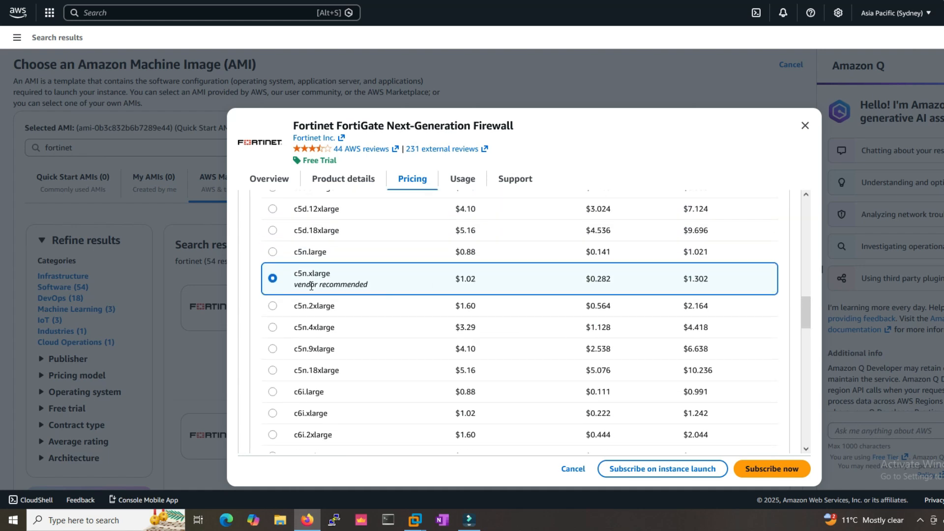
scroll(443, 287, "up", 10)
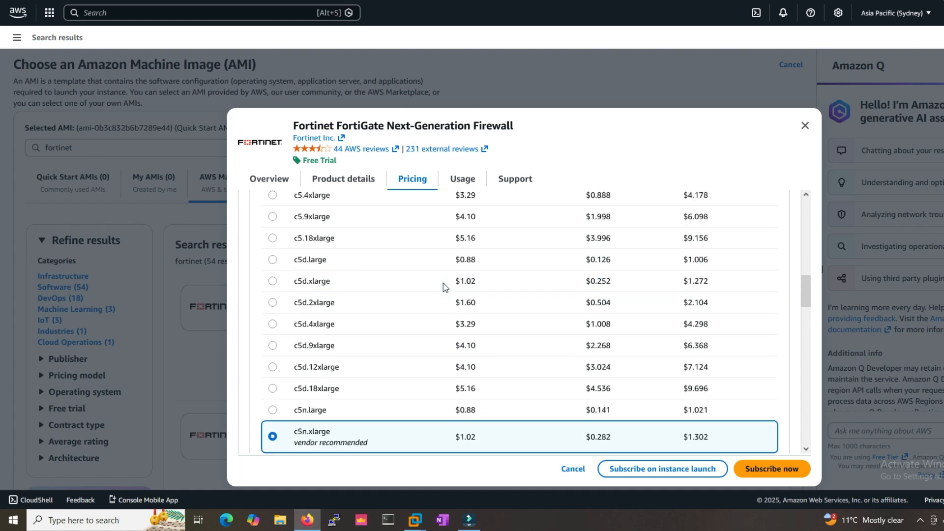
scroll(444, 287, "up", 4)
scroll(443, 231, "down", 2)
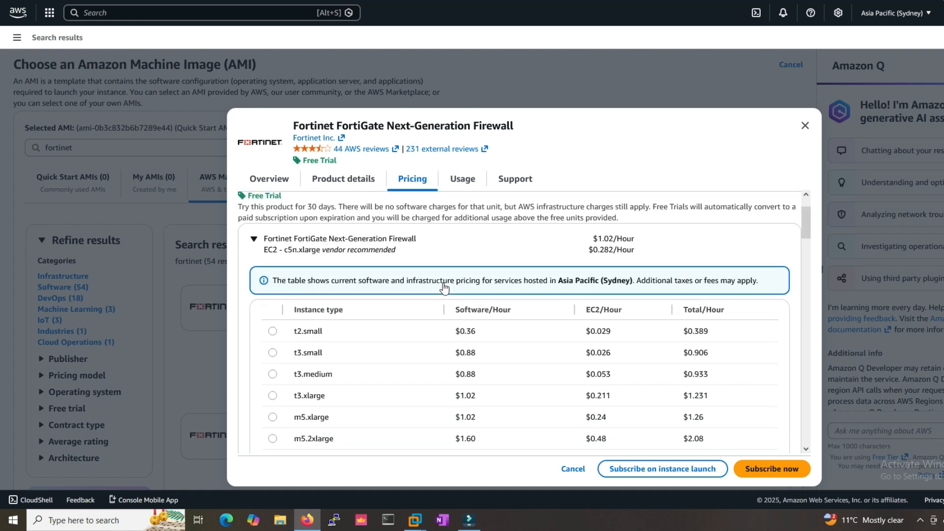
left_click(272, 348)
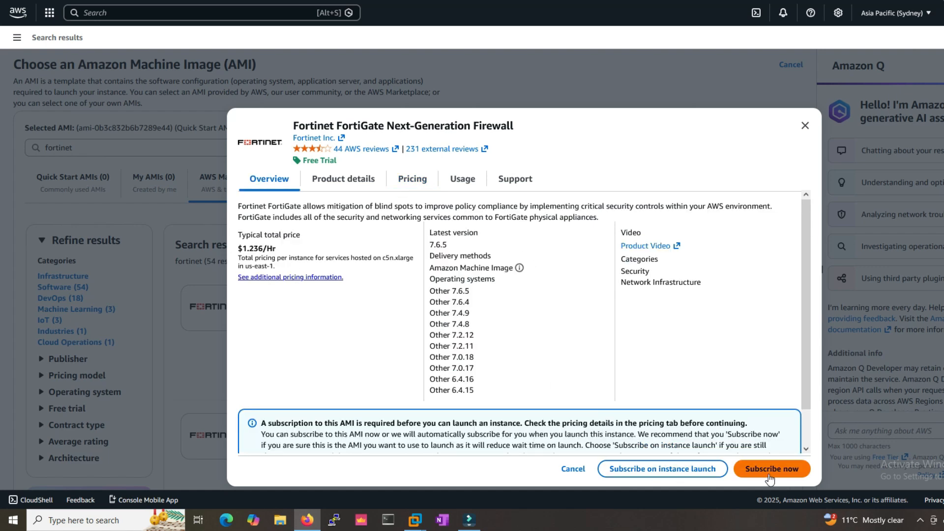
- Subscribe to the FortiGate AMI on launch and name the instance Fortinet_AWS
left_click(631, 474)
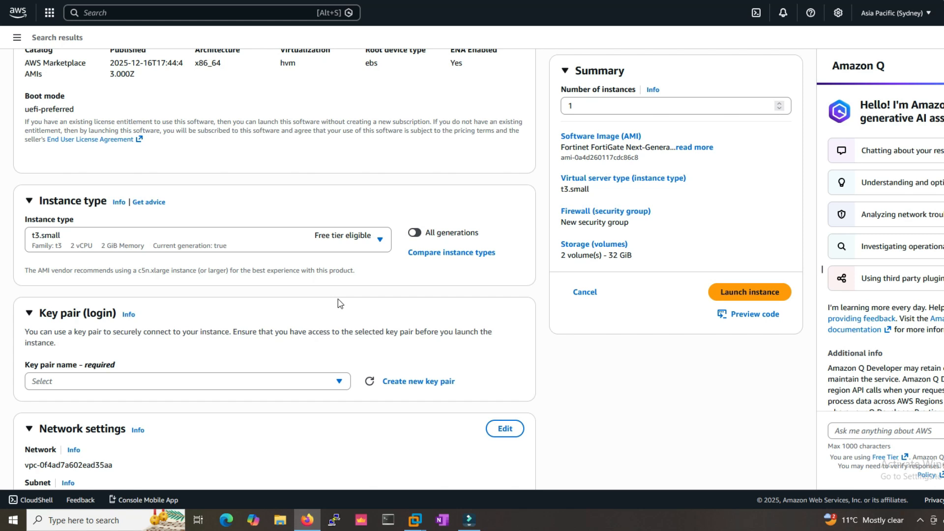
scroll(339, 303, "down", 2)
scroll(158, 183, "up", 10)
left_click(116, 143)
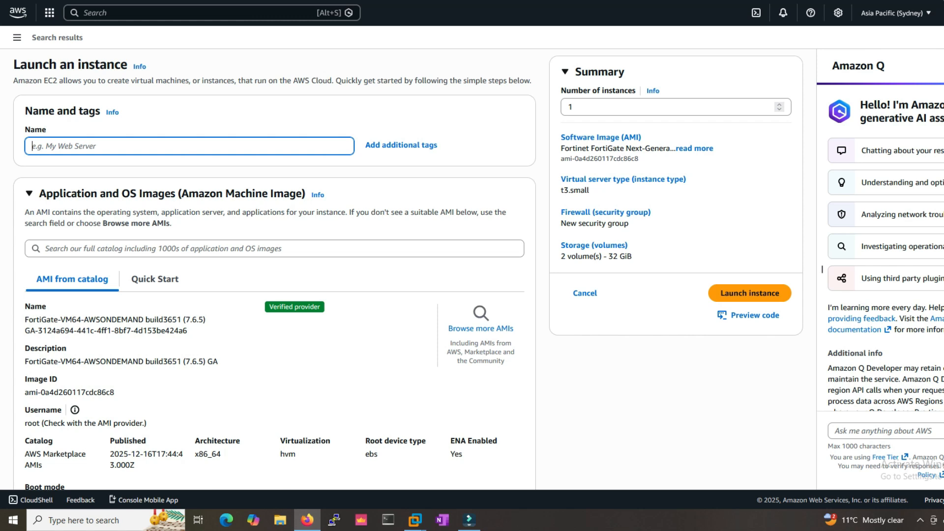
type("Fortinet_AWS")
scroll(157, 291, "down", 3)
left_click_drag(32, 209, 208, 211)
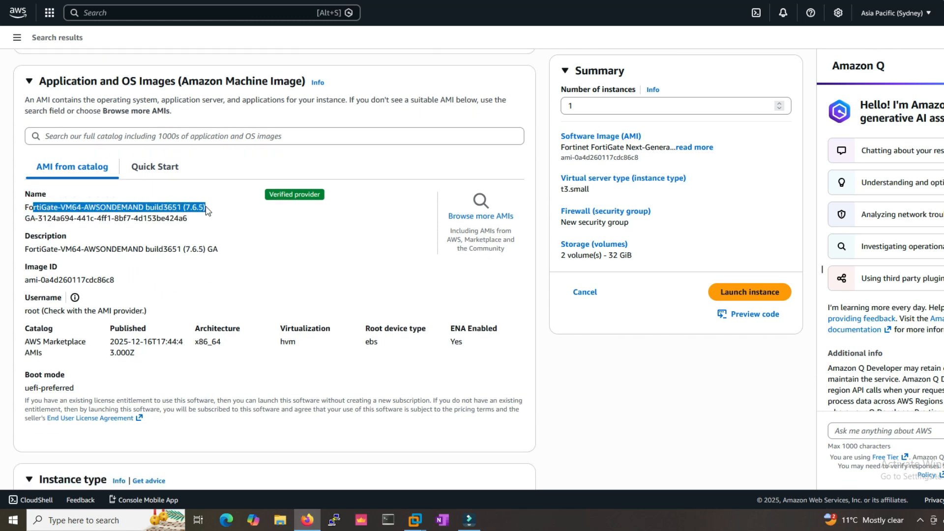
left_click(67, 248)
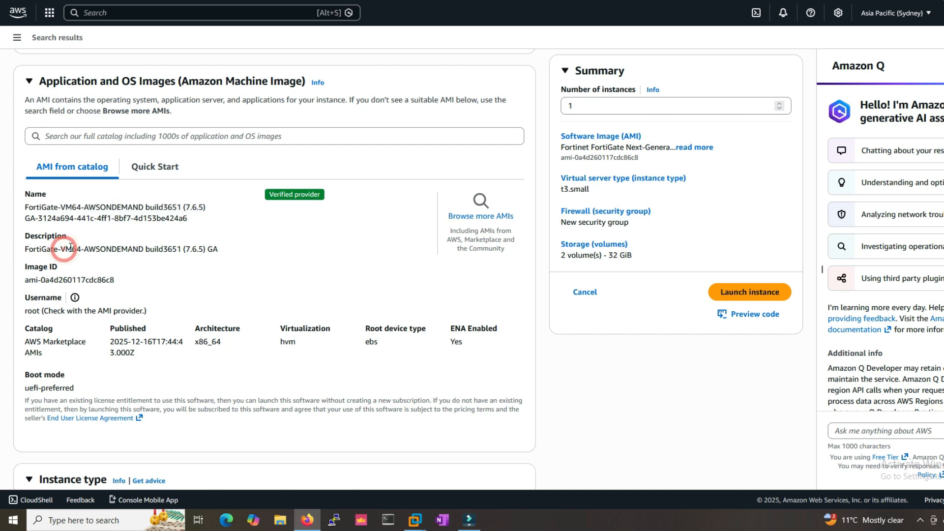
left_click_drag(70, 247, 233, 252)
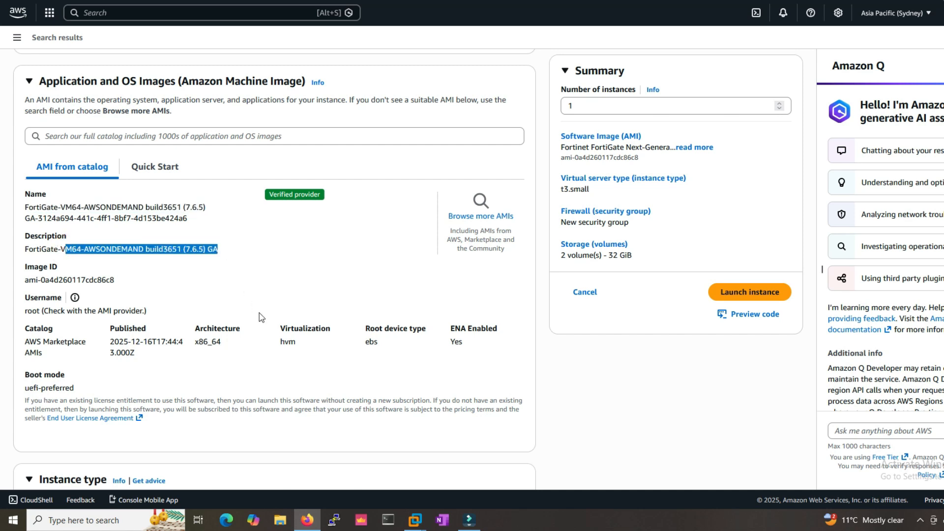
scroll(260, 317, "down", 3)
left_click_drag(25, 167, 172, 171)
left_click_drag(22, 199, 129, 199)
scroll(158, 287, "down", 6)
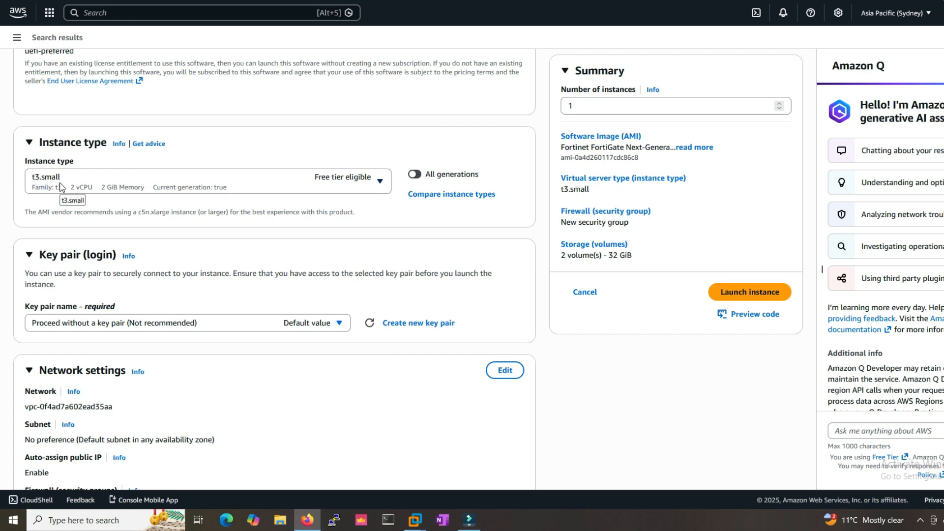
scroll(241, 271, "down", 3)
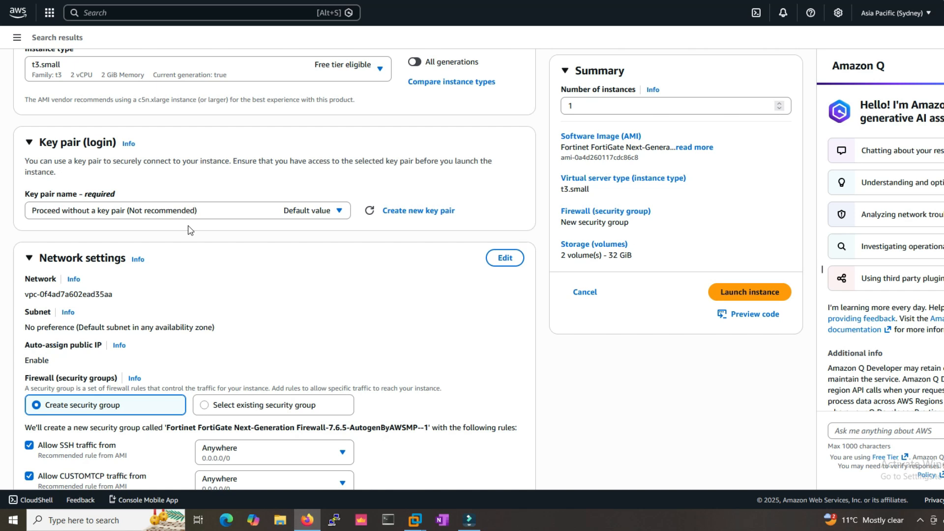
- Leave the subnet at no preference and keep Create security group selected
scroll(190, 230, "down", 2)
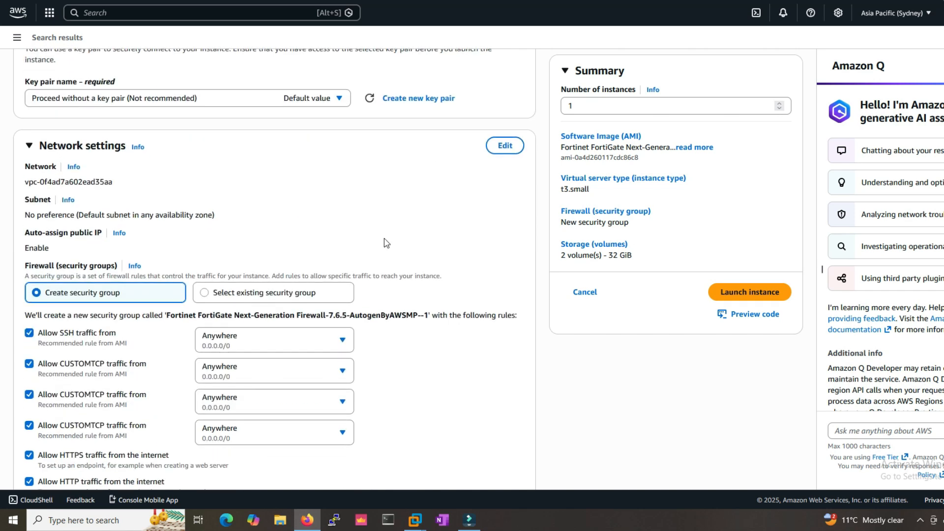
left_click_drag(5, 194, 114, 186)
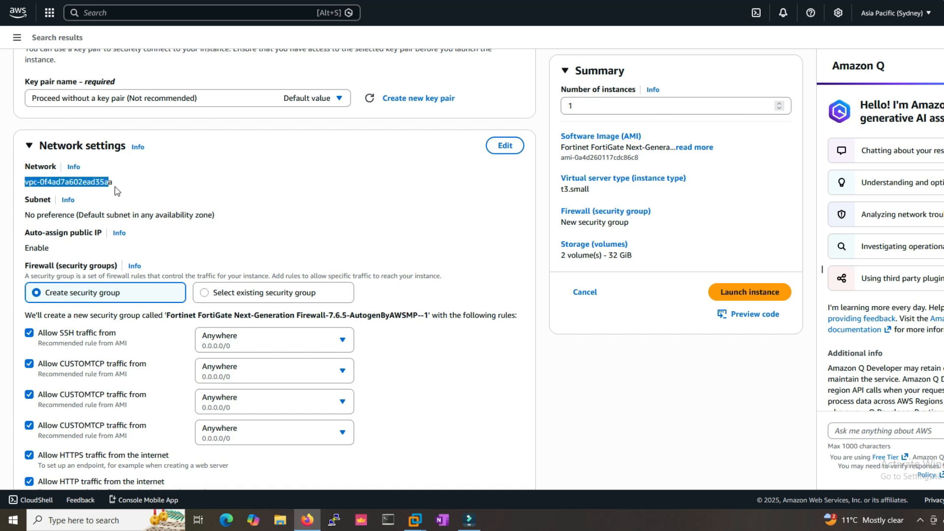
left_click_drag(25, 215, 73, 217)
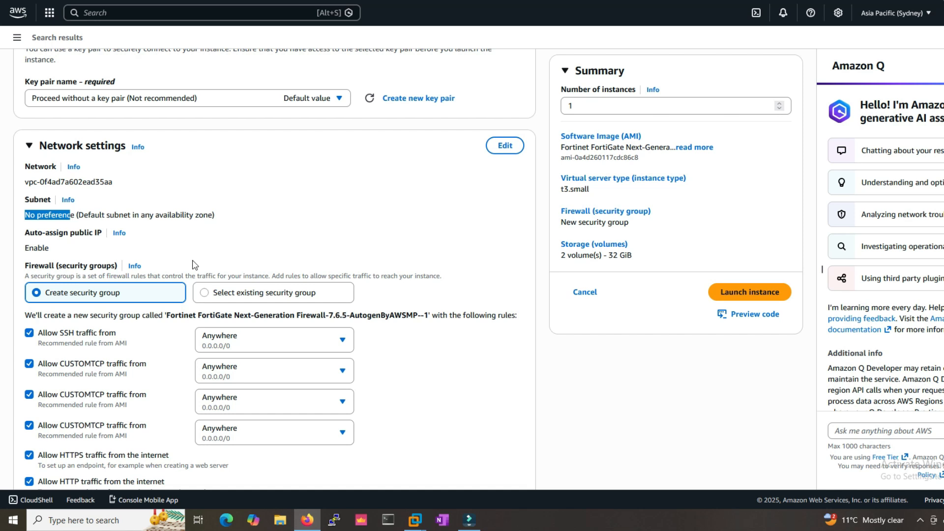
scroll(196, 257, "down", 2)
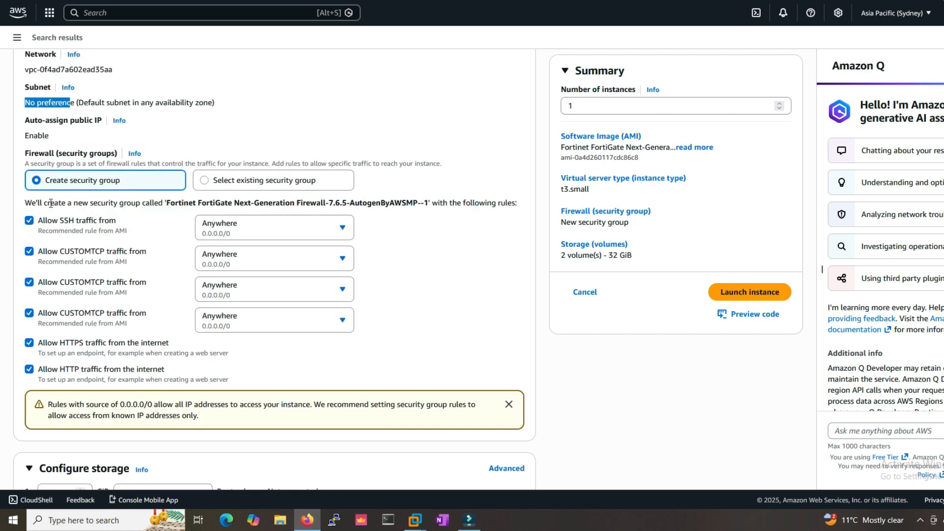
left_click_drag(28, 165, 230, 166)
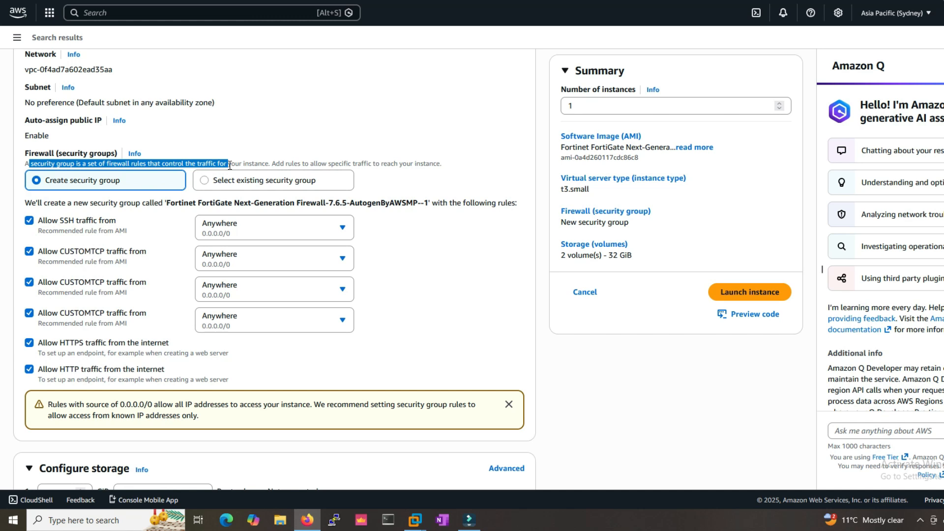
left_click_drag(317, 163, 445, 182)
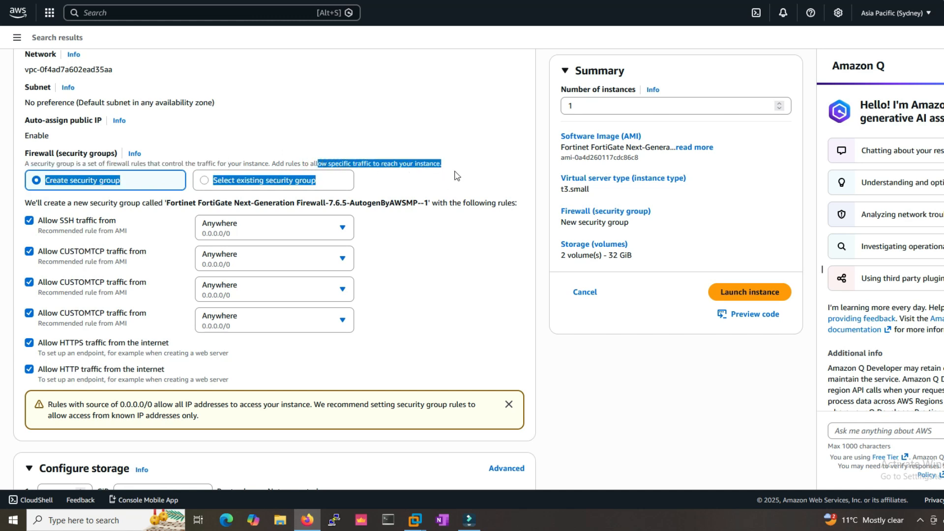
left_click(46, 181)
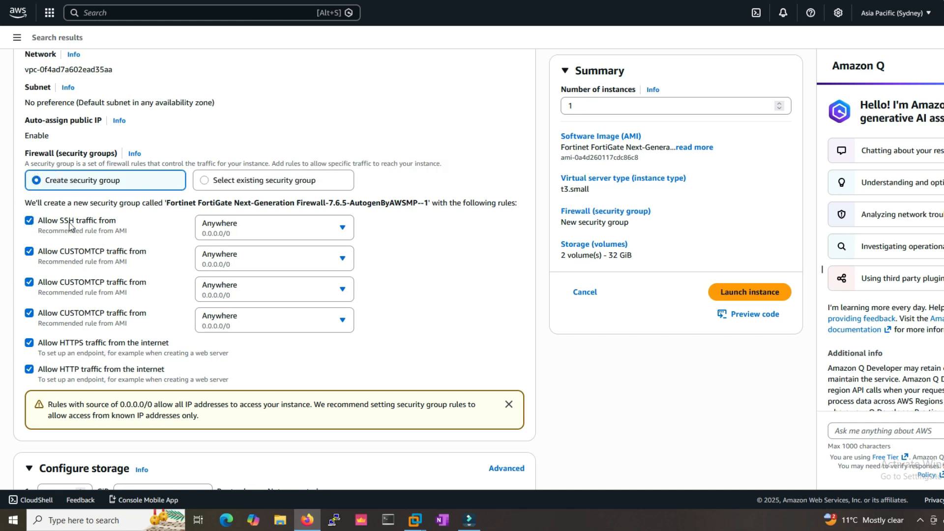
- Set the SSH rule's source to My IP
left_click(251, 224)
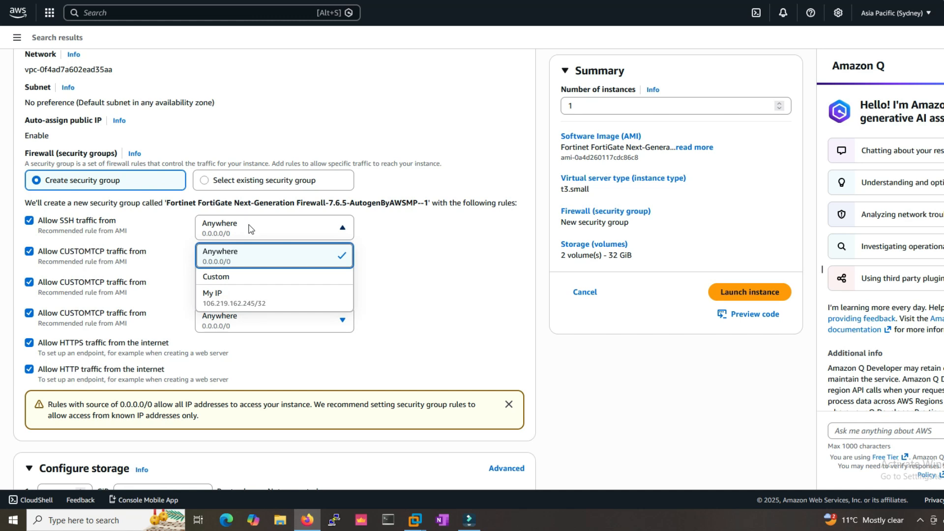
left_click(243, 301)
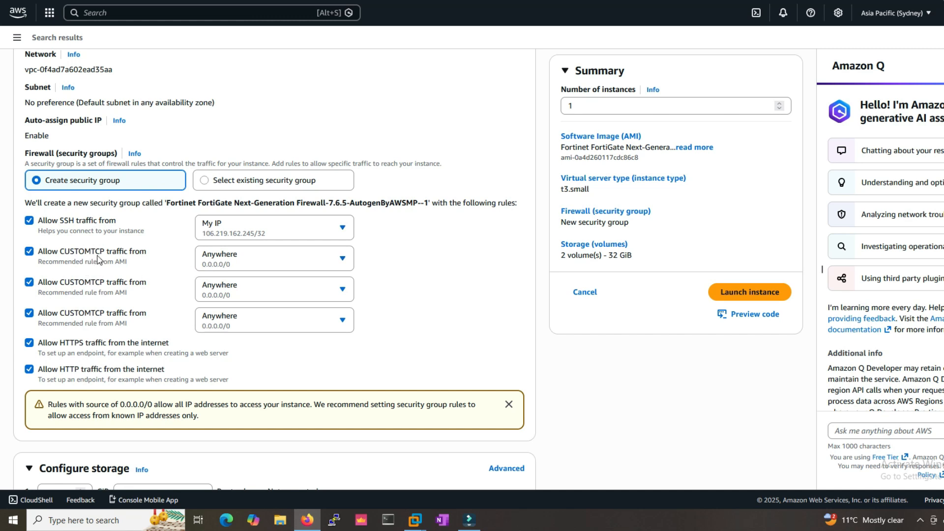
left_click(234, 264)
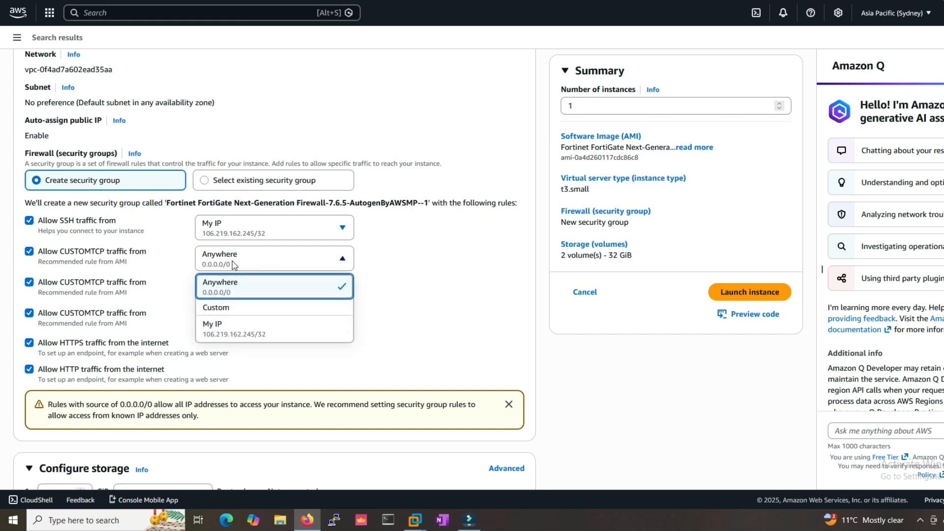
- Set the first custom TCP rule's source to My IP
left_click(227, 328)
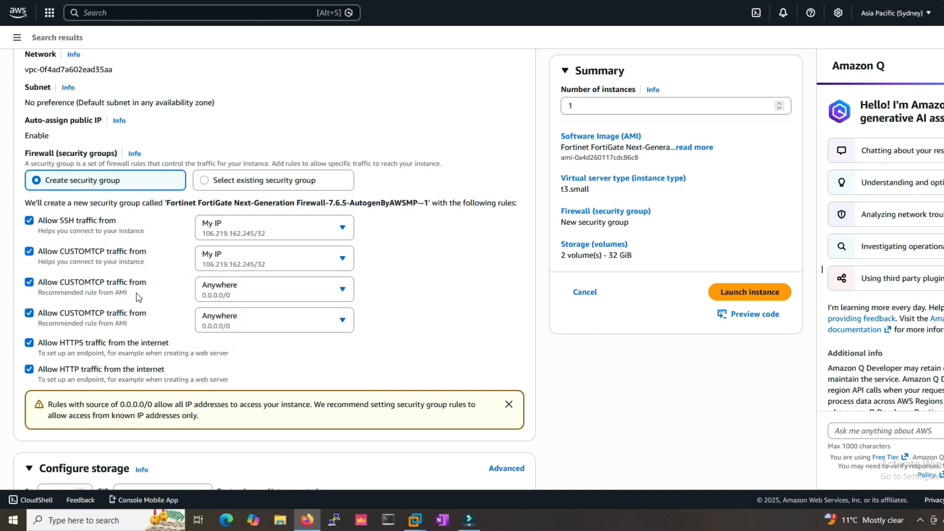
scroll(139, 297, "down", 1)
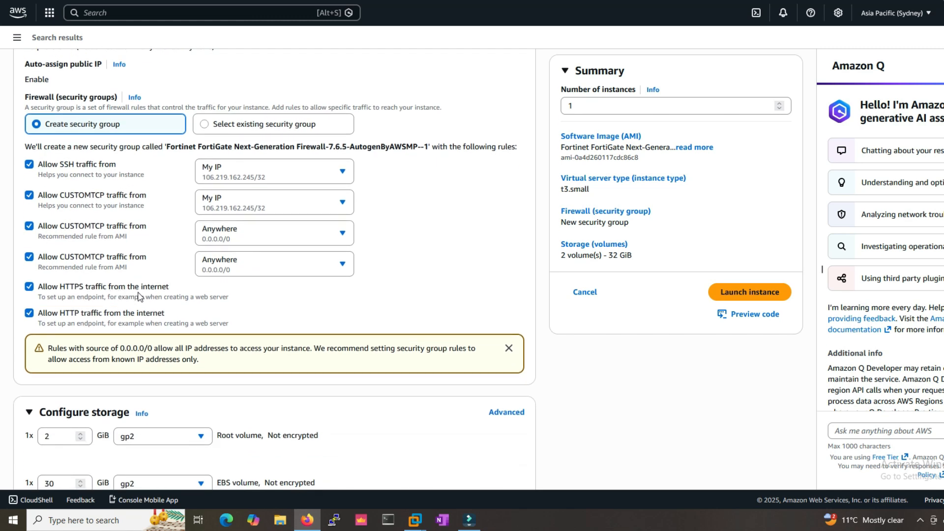
scroll(139, 297, "down", 3)
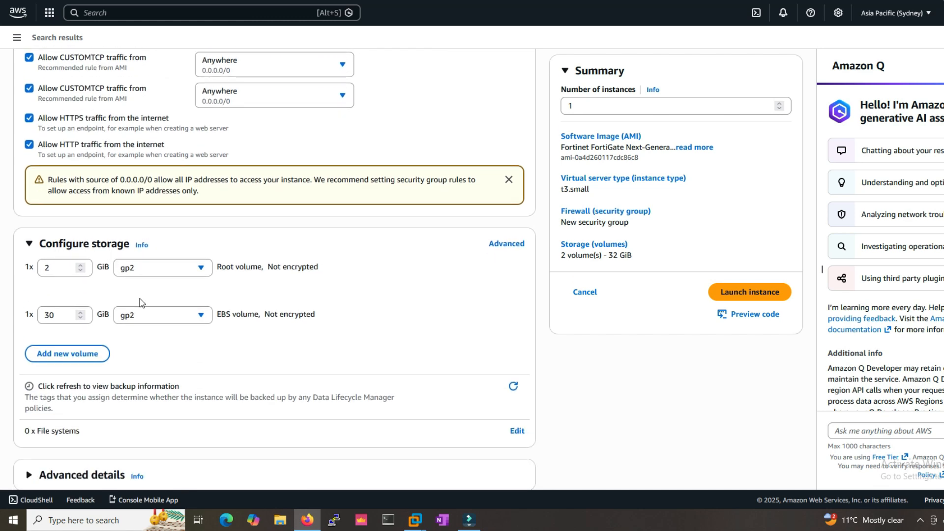
scroll(140, 302, "down", 1)
- Expand Advanced details, review them, and launch the FortiGate instance
left_click(29, 452)
scroll(99, 384, "down", 5)
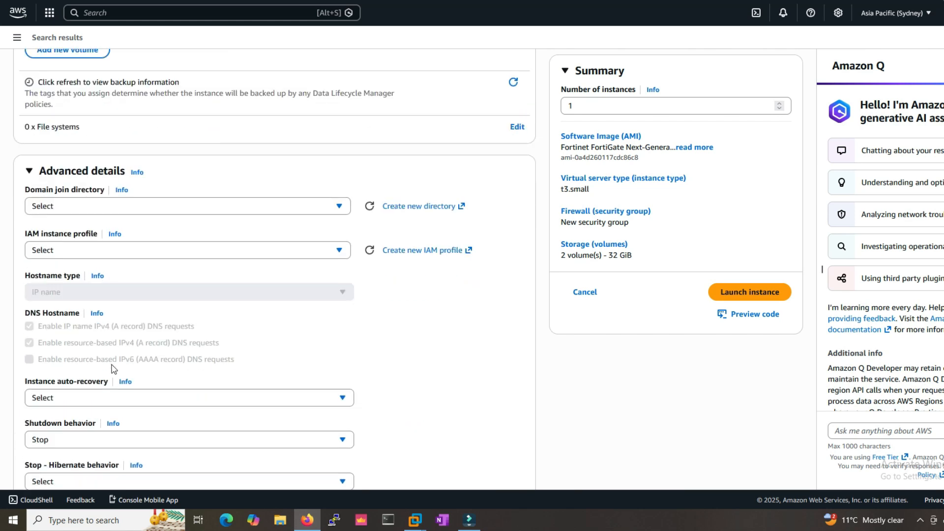
scroll(114, 369, "down", 3)
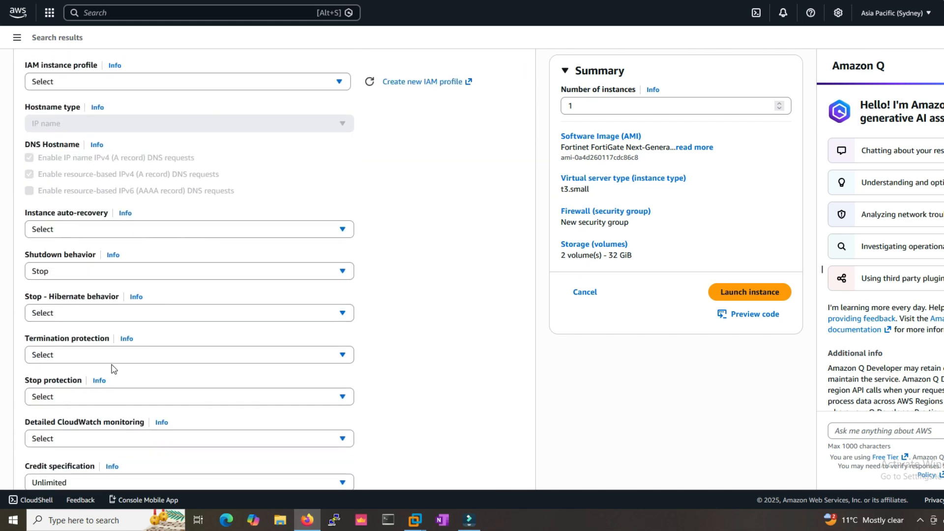
scroll(113, 369, "down", 3)
scroll(114, 369, "up", 20)
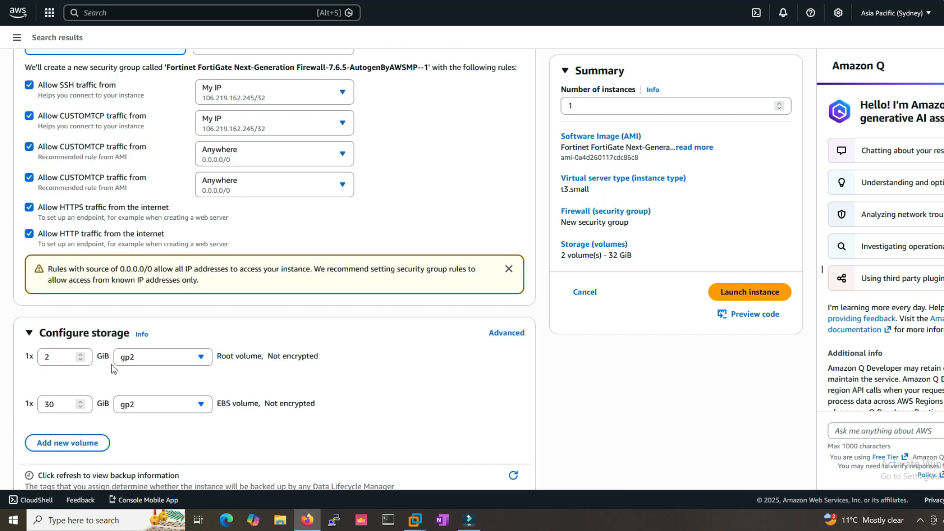
scroll(113, 369, "up", 3)
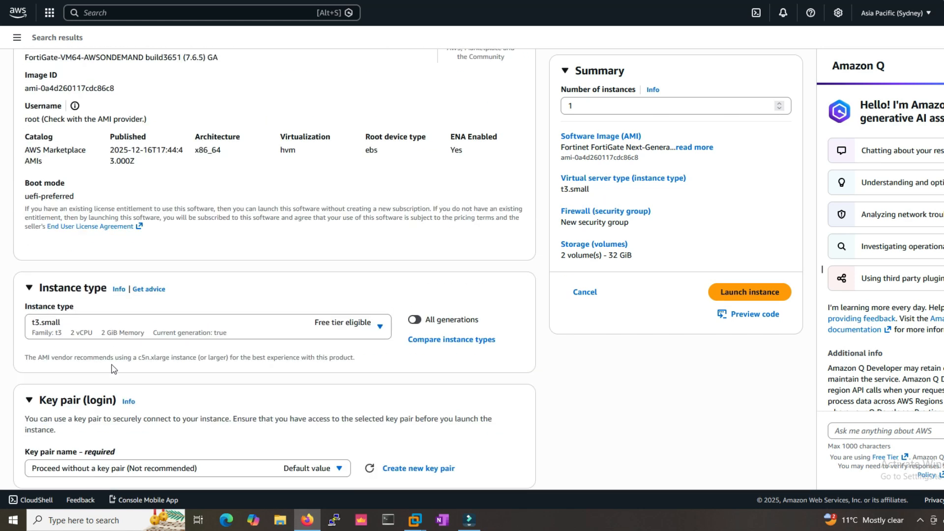
scroll(114, 369, "up", 3)
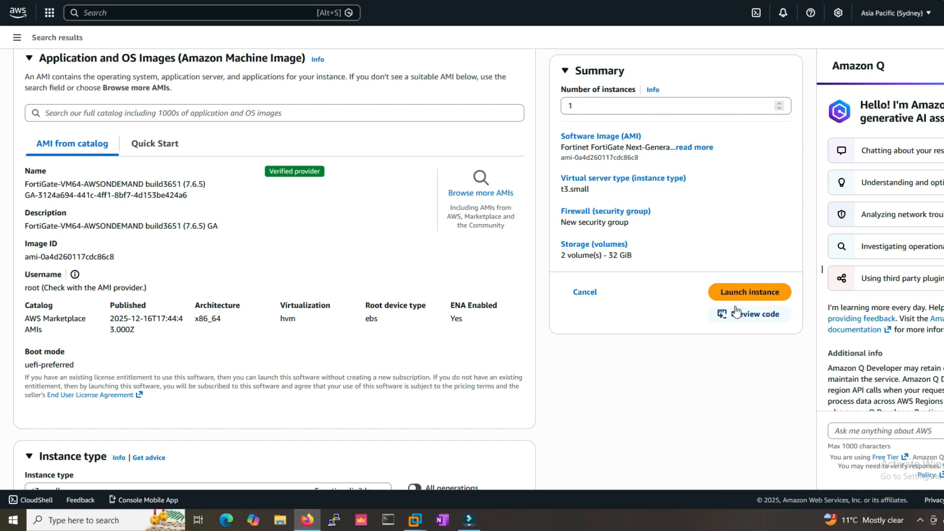
left_click(748, 295)
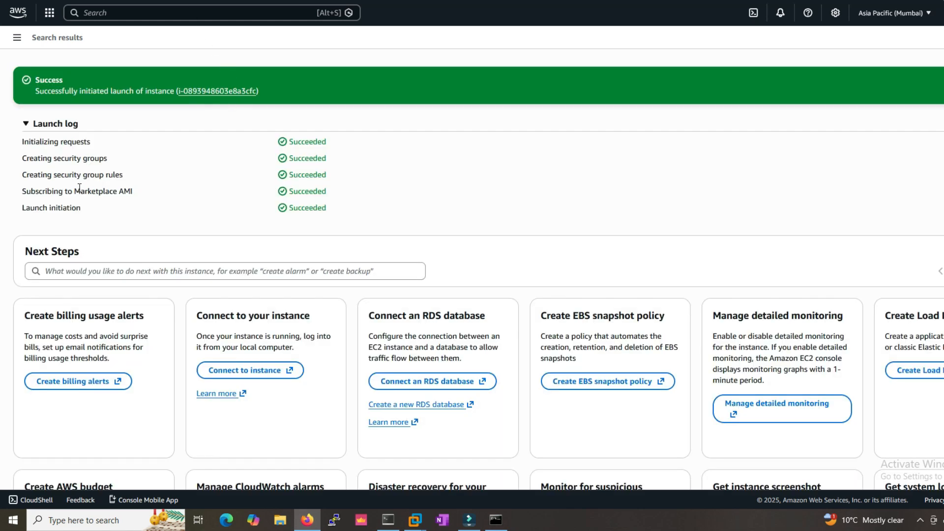
- Verify the AMI subscription and launch initiation succeeded, then open the new instance's details
left_click_drag(26, 193, 266, 196)
left_click_drag(20, 212, 336, 211)
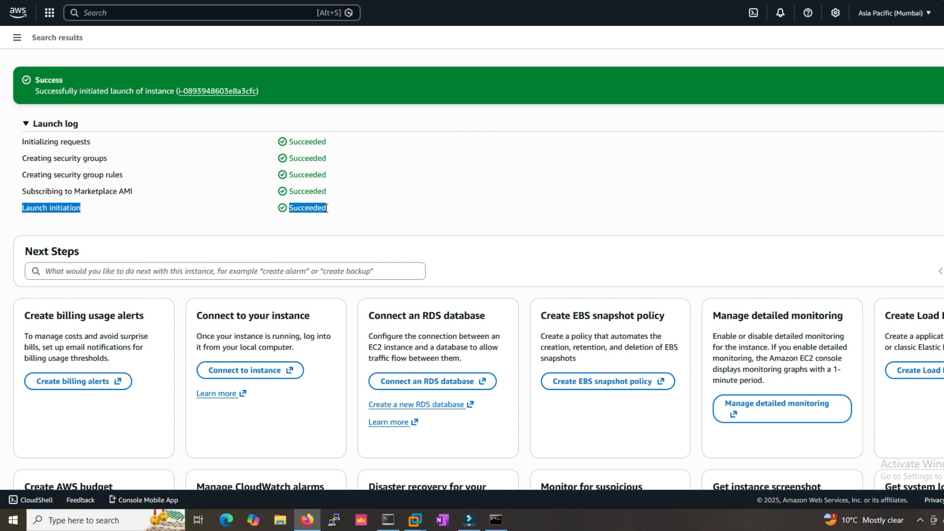
left_click(211, 93)
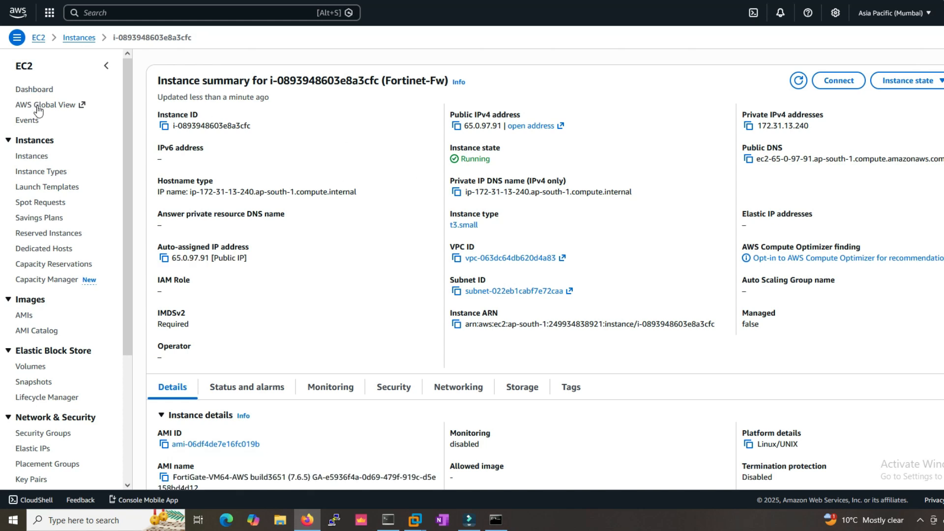
- Select the Fortinet-Fw instance in the EC2 instances list, cancelling the accidental rename
left_click(31, 156)
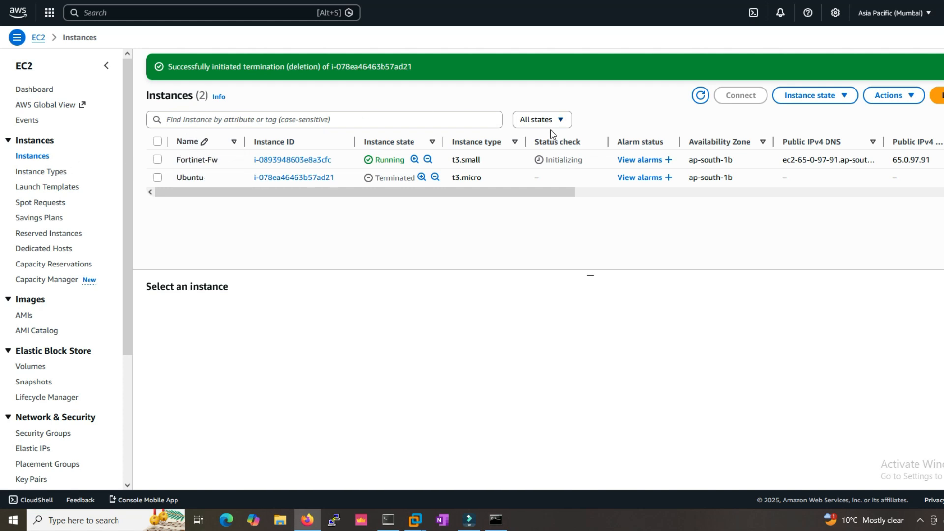
left_click(212, 159)
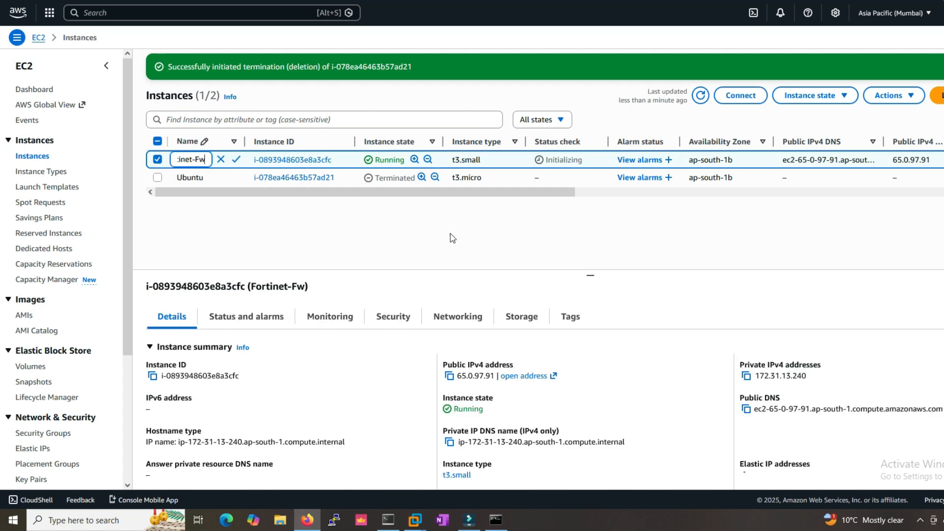
left_click(502, 249)
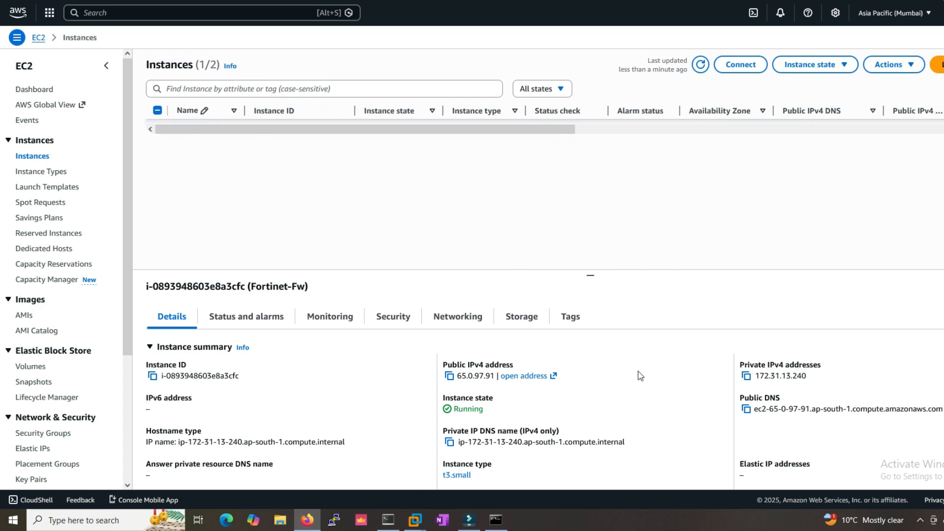
scroll(687, 363, "down", 3)
scroll(692, 361, "up", 1)
scroll(693, 362, "up", 1)
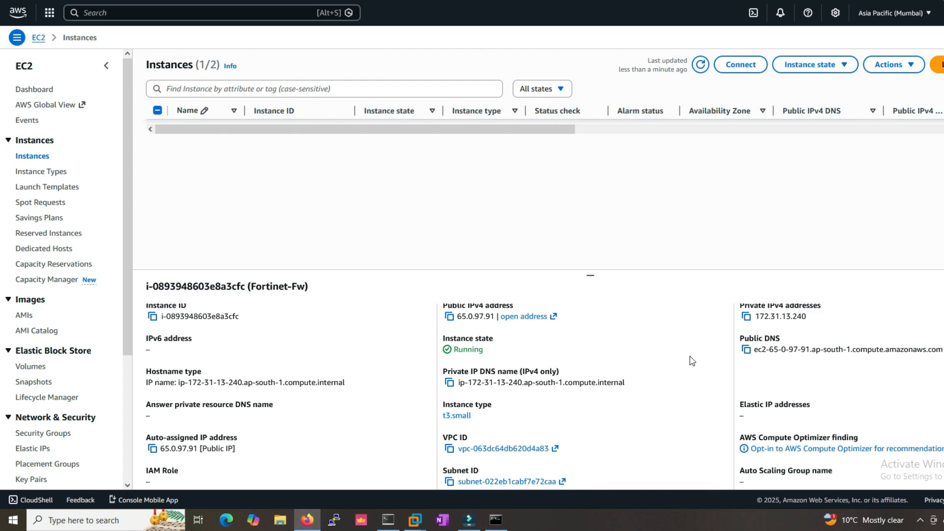
scroll(692, 361, "down", 10)
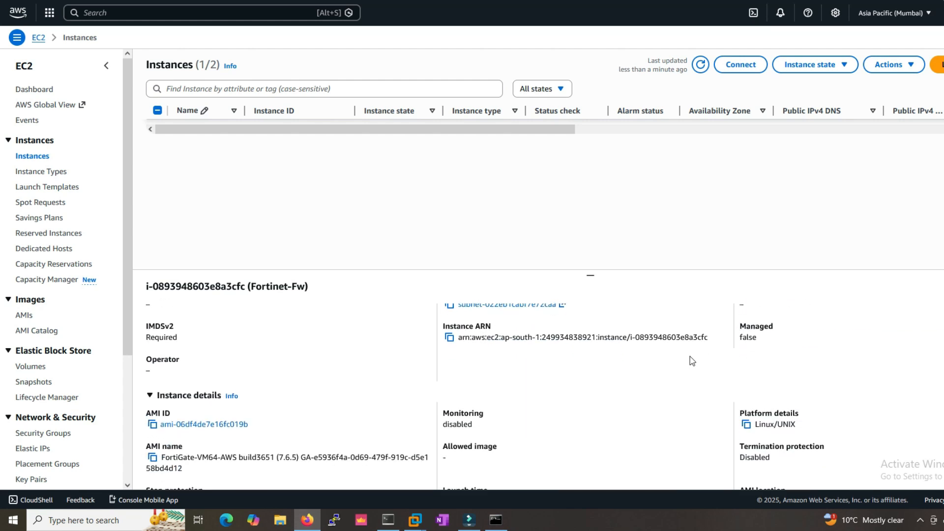
scroll(691, 355, "up", 8)
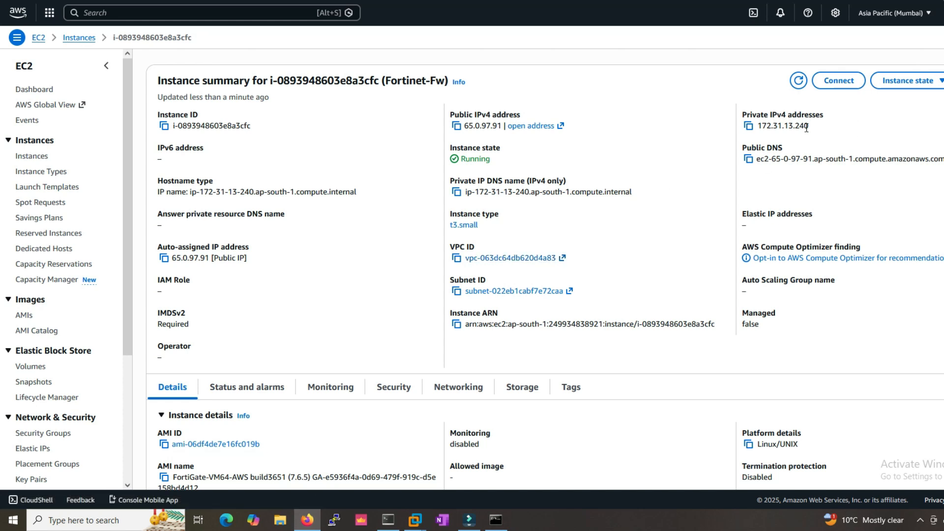
- Copy public IPv4 address 65.0.97.91 from the EC2 Instance Connect tab
left_click(840, 80)
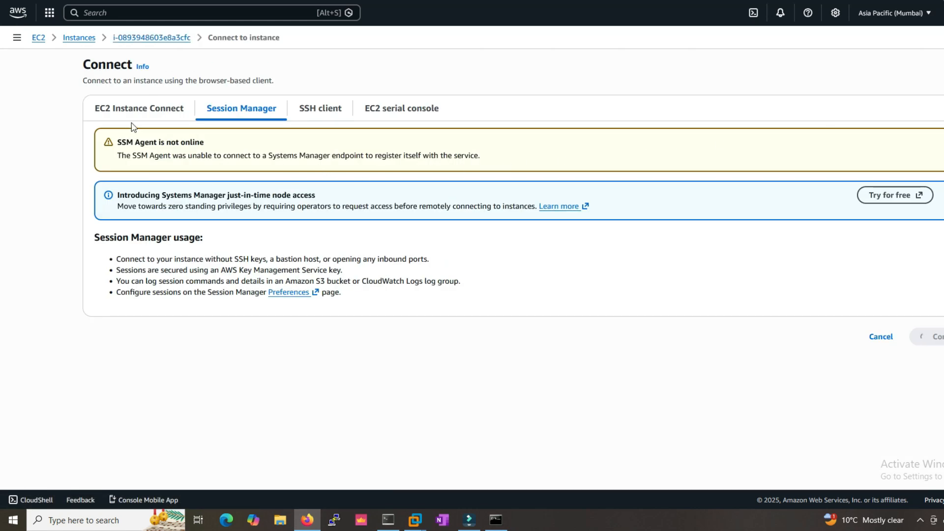
left_click(148, 112)
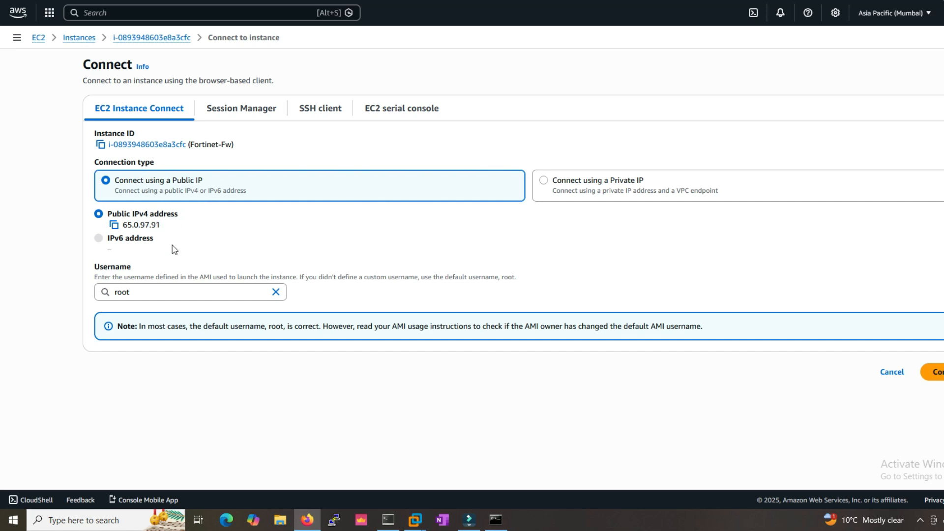
left_click_drag(164, 228, 114, 225)
left_click(209, 242)
left_click(388, 520)
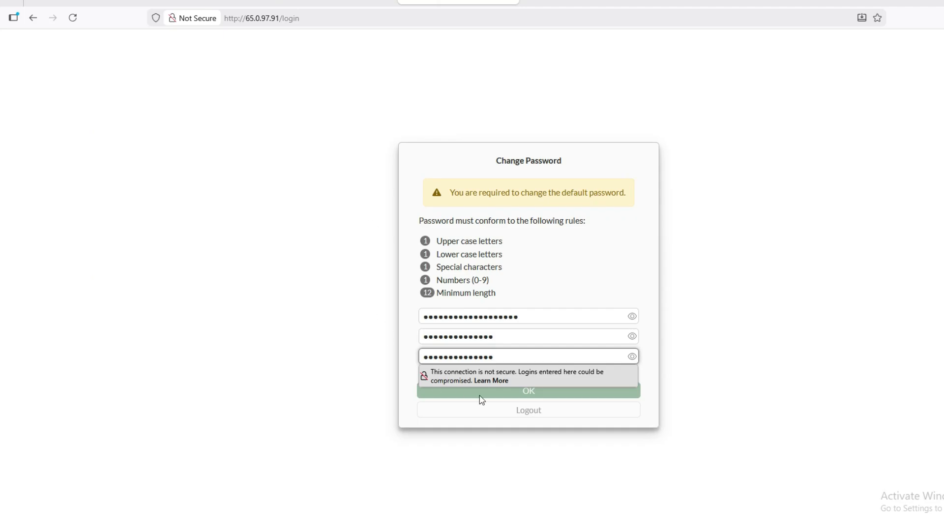
- Log in to the FortiGate web GUI as admin with its password, declining password saving
left_click(481, 395)
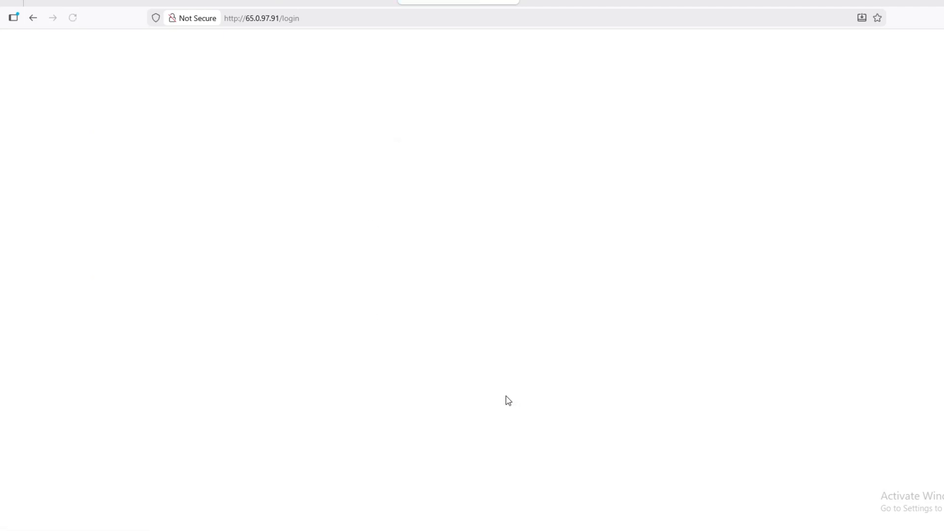
left_click(484, 273)
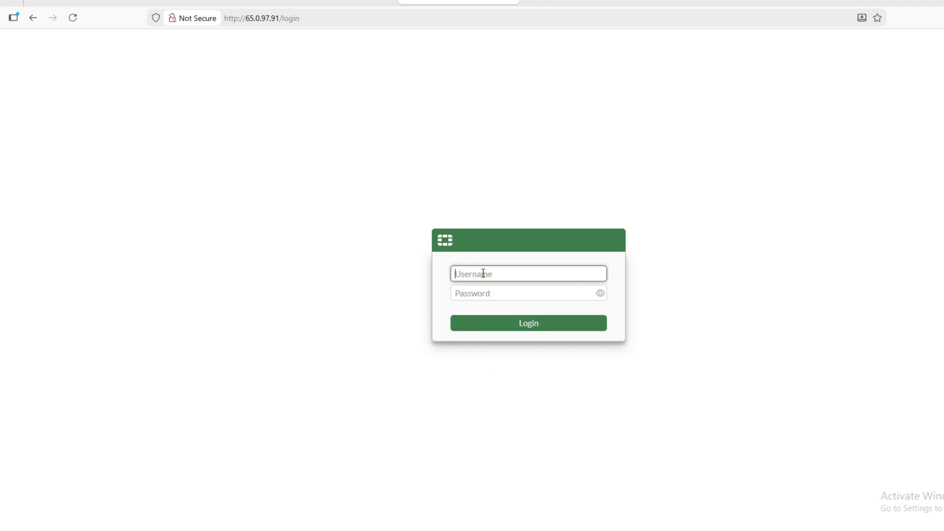
type("admin")
key("Tab")
type("a")
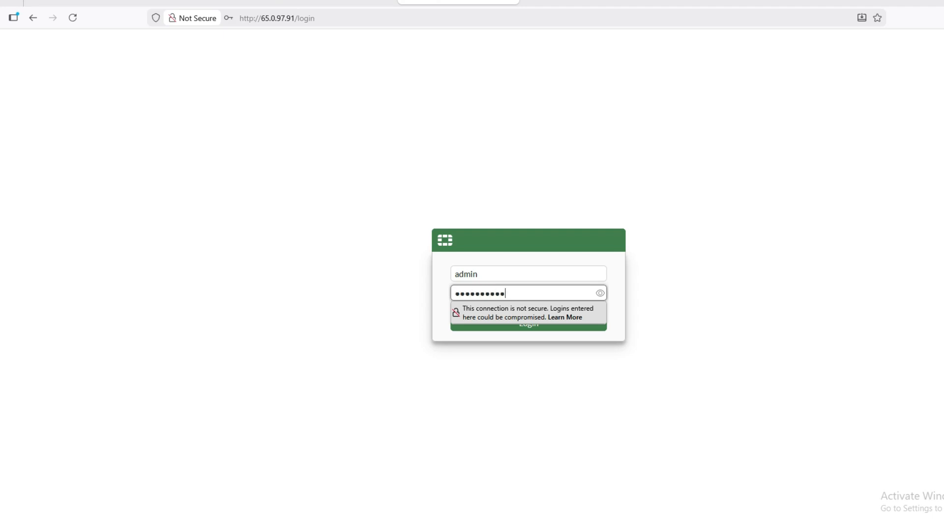
type("1")
key("Return")
left_click(373, 131)
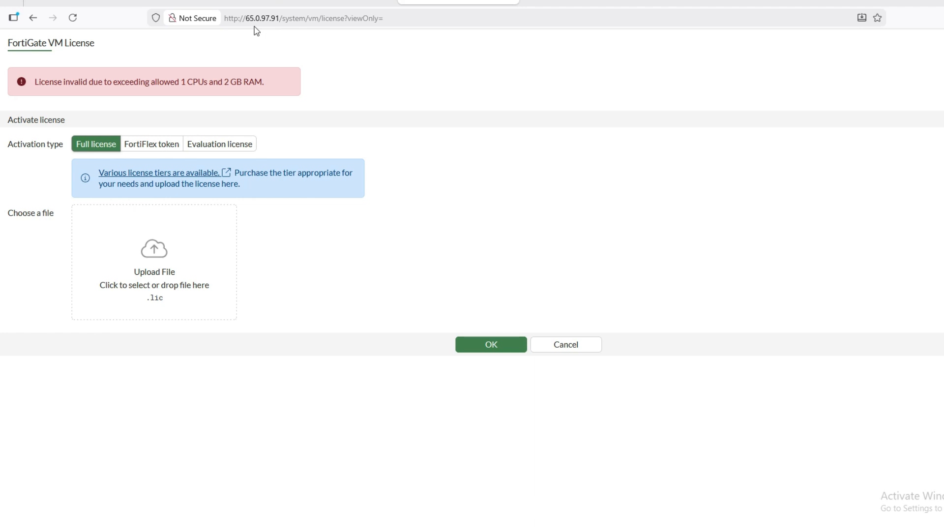
- Read the invalid-license reason and tier note, then return to SuperPuTTY's Host field
left_click_drag(93, 86, 262, 86)
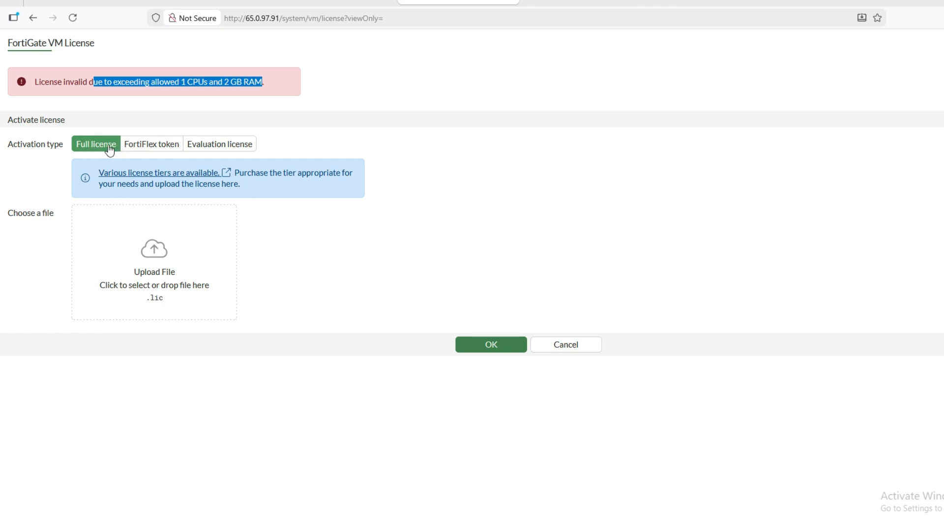
left_click_drag(87, 170, 354, 202)
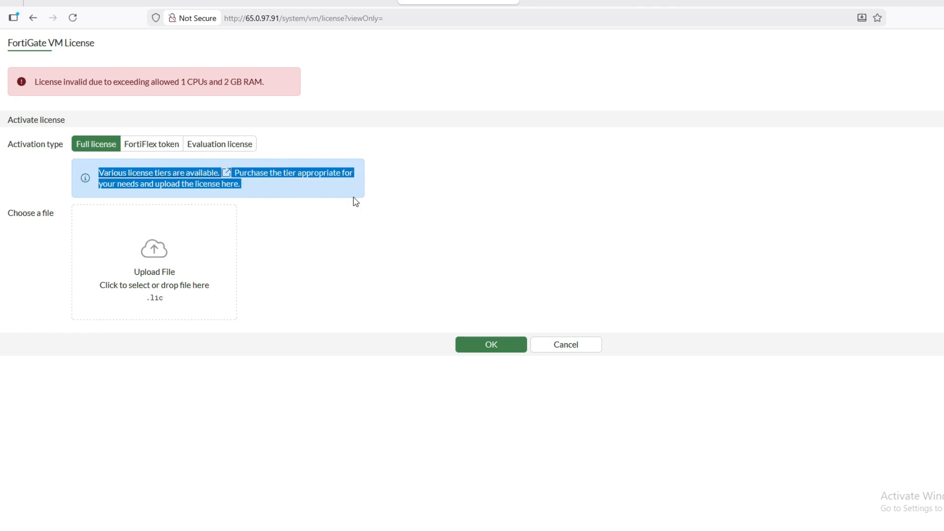
left_click(446, 416)
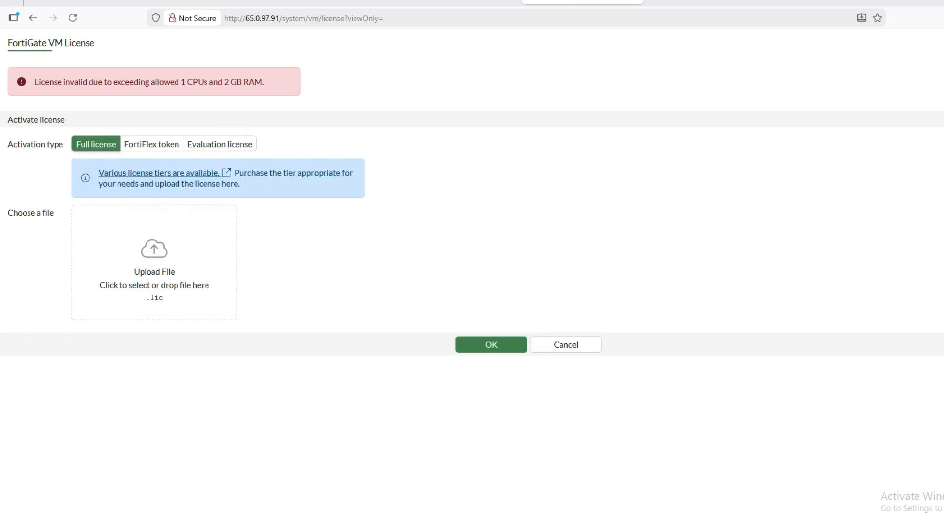
key("alt+Tab")
left_click(437, 116)
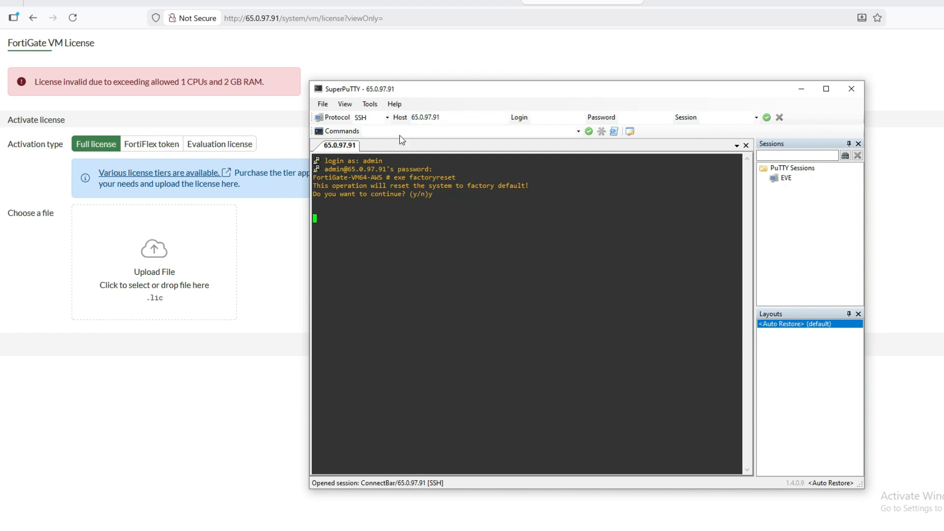
- Restart SuperPuTTY and open an SSH session to 65.0.97.91, accepting the host key
left_click(459, 117)
key("ctrl+c")
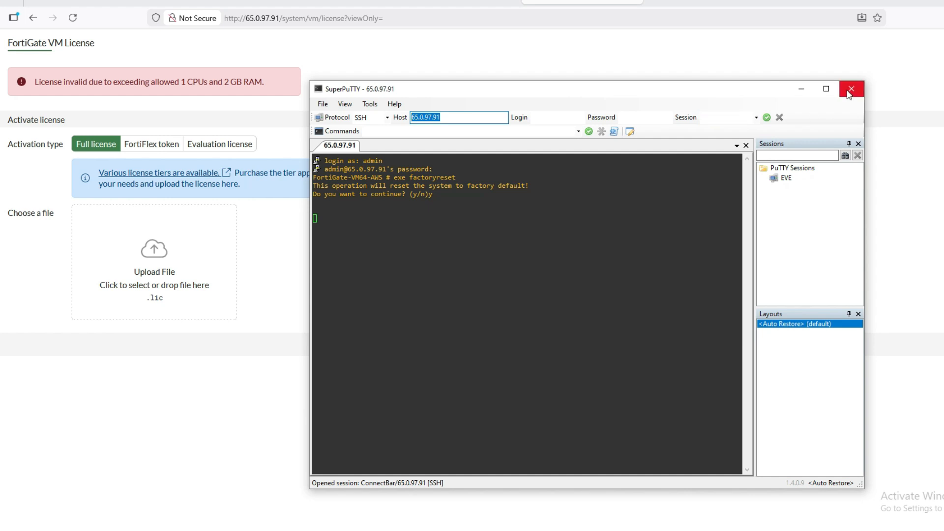
left_click(852, 89)
left_click(513, 300)
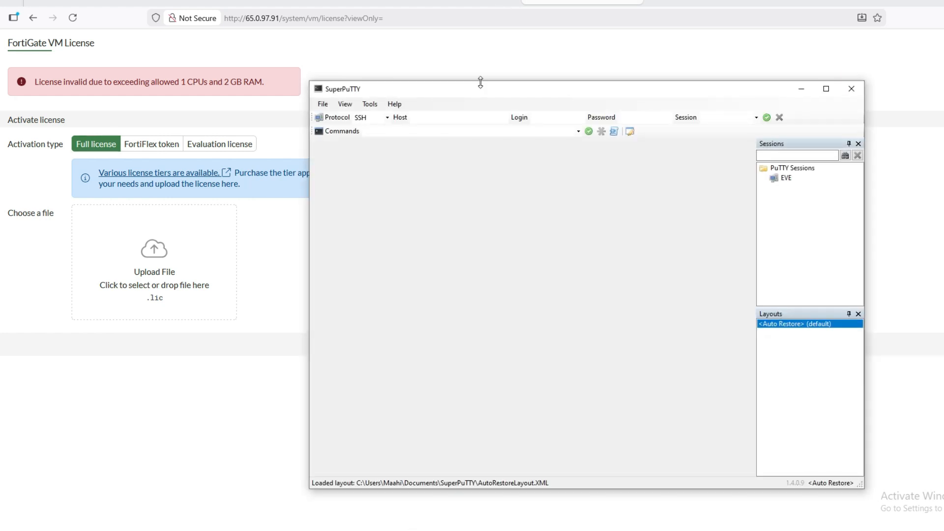
left_click(469, 118)
key("ctrl+v")
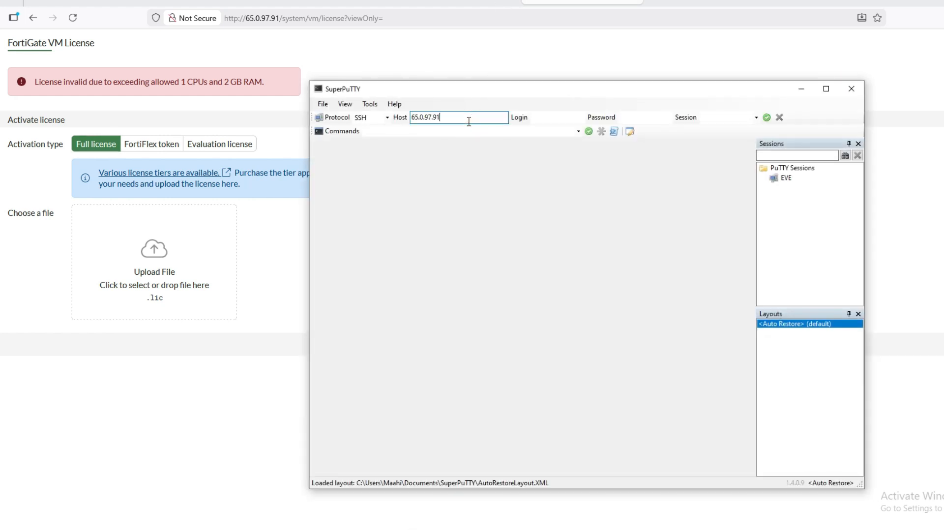
key("Return")
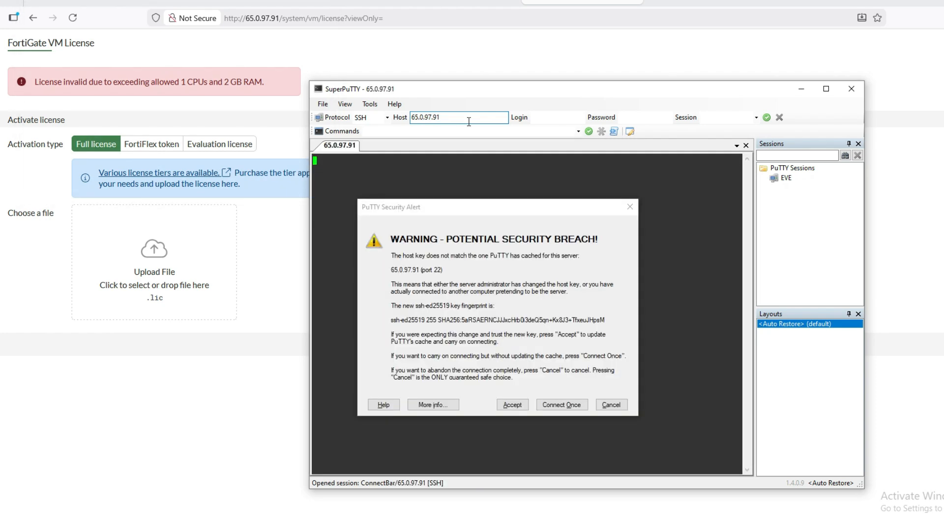
left_click(517, 409)
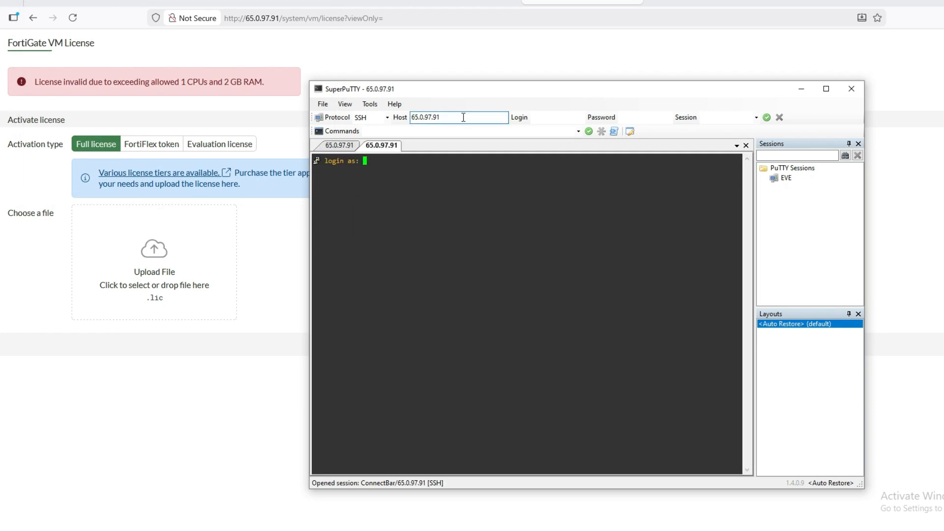
- Log in as admin and run 'get system status', showing License Status Invalid (2 CPUs vs 1)
type("n")
key("Return")
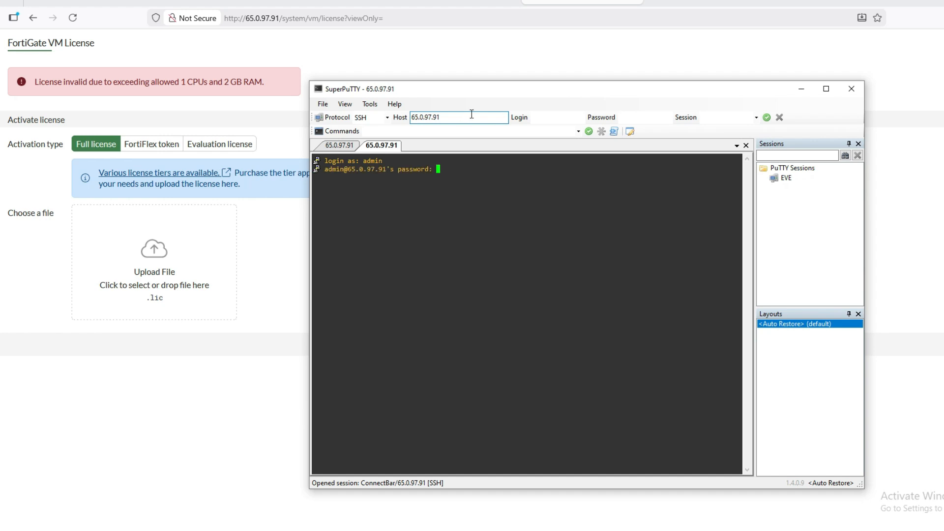
key("Return")
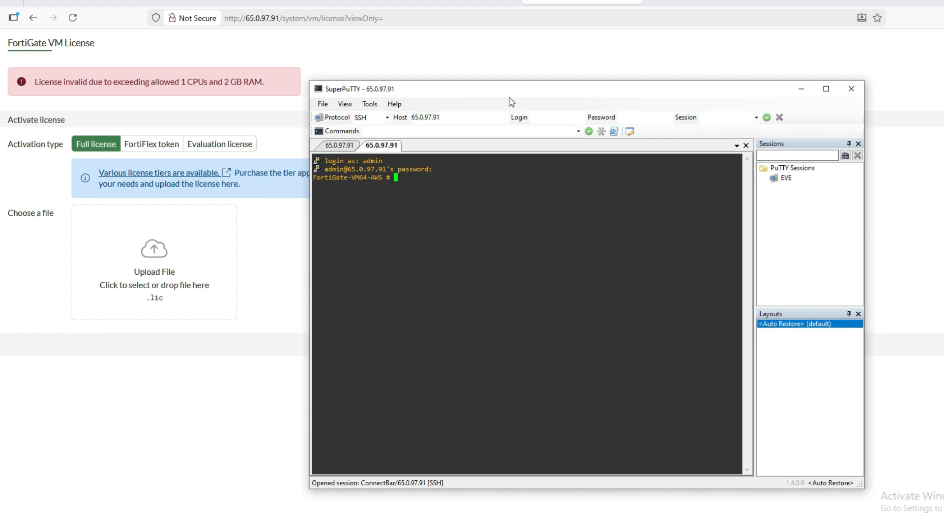
type("get system status")
key("Return")
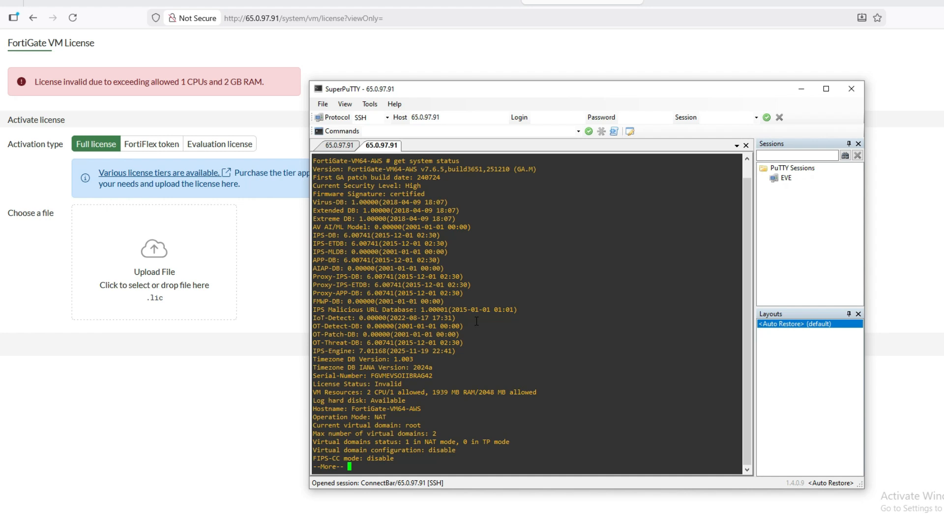
left_click(259, 212)
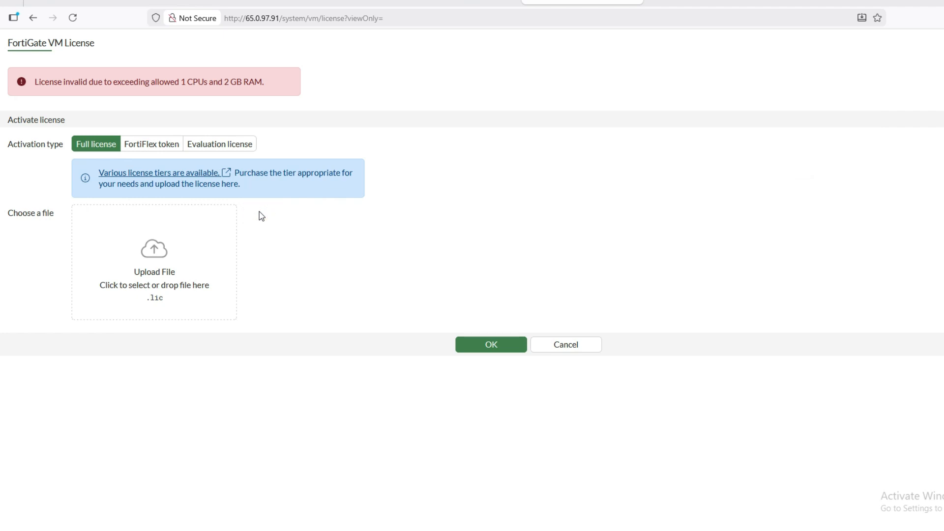